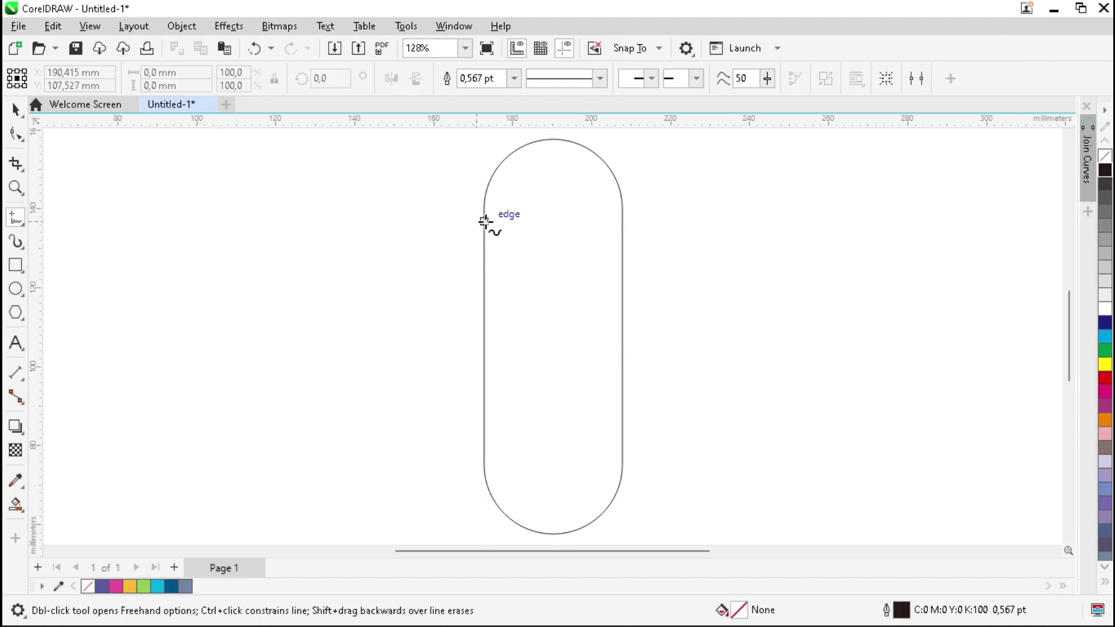
- Draw a diagonal line across the capsule from the upper arc's end to the opposite lower arc's end and convert it to a curve
{"action": "left_click", "coordinate": [485, 209]}
{"action": "left_click", "coordinate": [622, 464]}
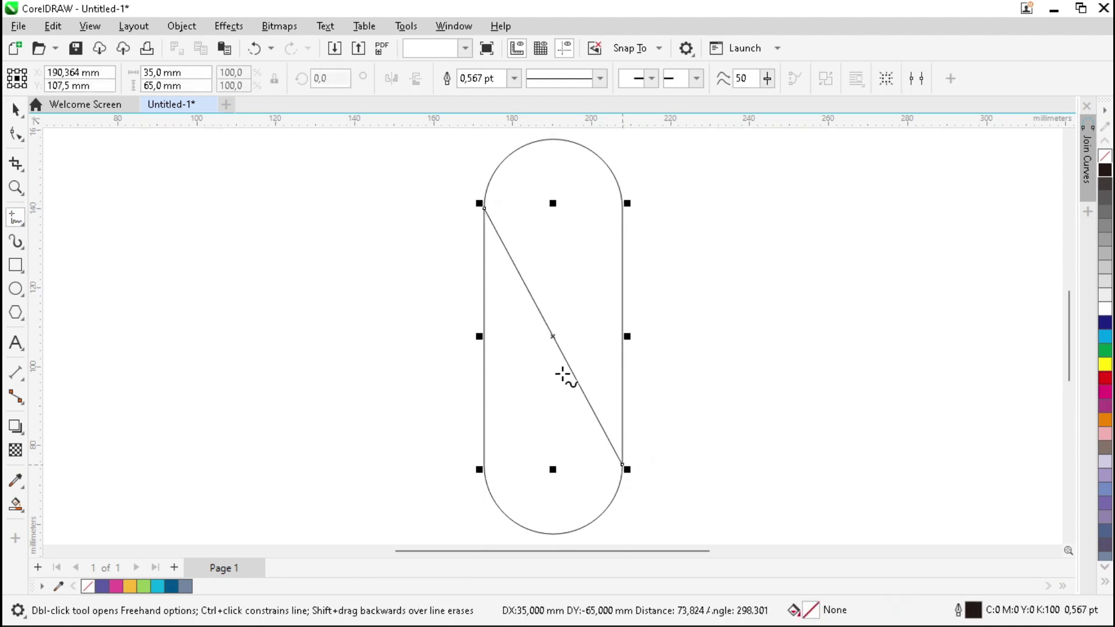
{"action": "left_click", "coordinate": [14, 134]}
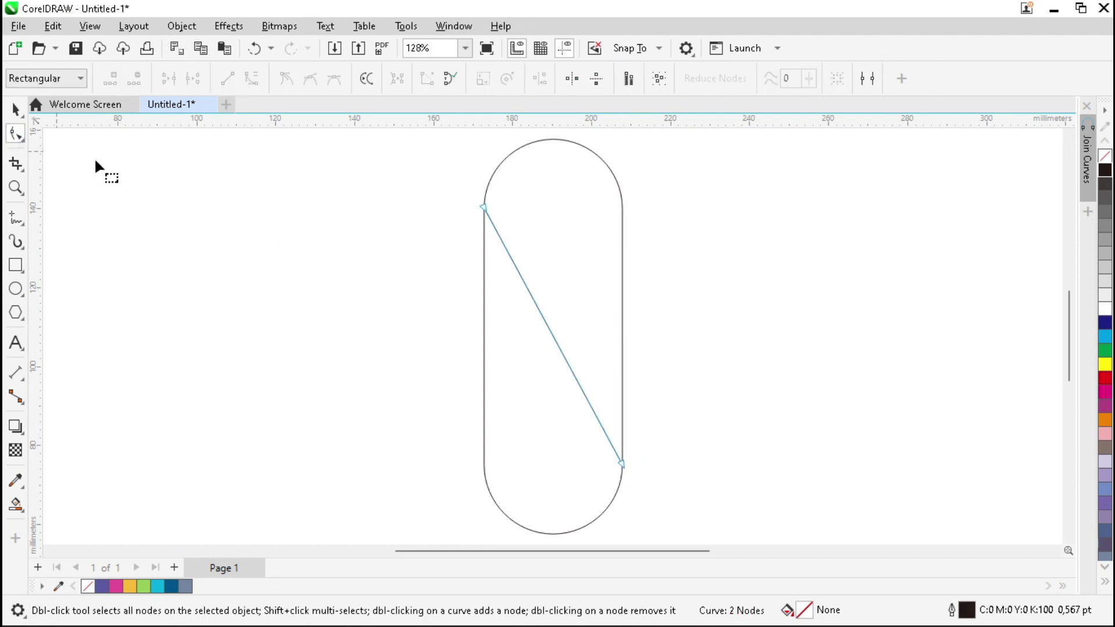
{"action": "left_click", "coordinate": [624, 464]}
{"action": "left_click", "coordinate": [251, 79]}
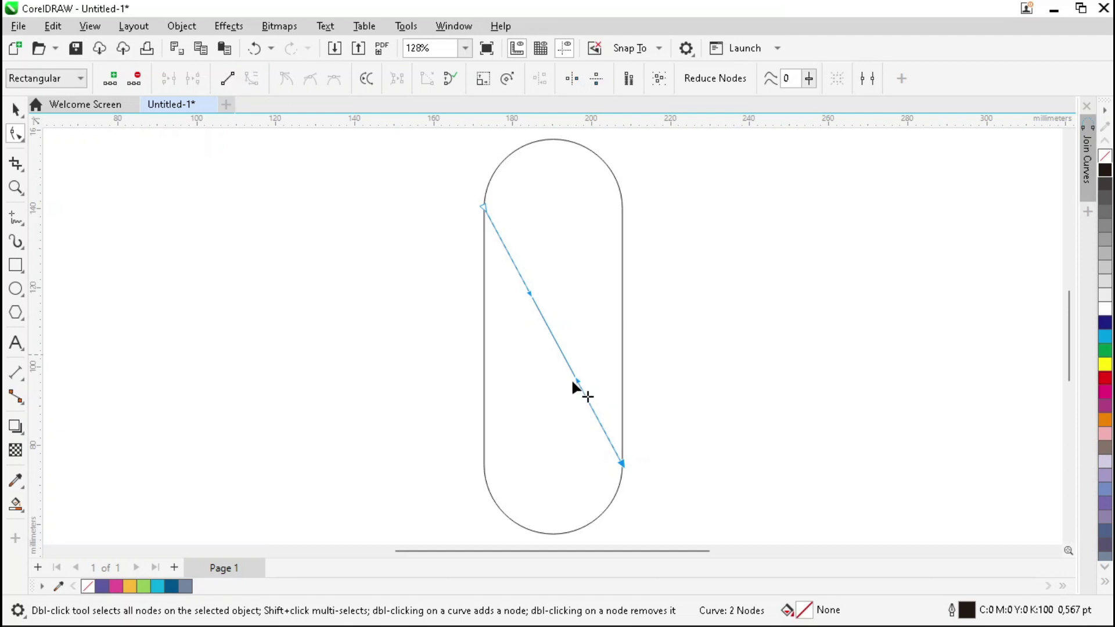
- Bend the diagonal into a smooth S-curve by aligning its end handles with the capsule's straight sides and lengthening them
{"action": "left_click_drag", "start_coordinate": [577, 377], "coordinate": [623, 368]}
{"action": "left_click_drag", "start_coordinate": [533, 294], "coordinate": [485, 301]}
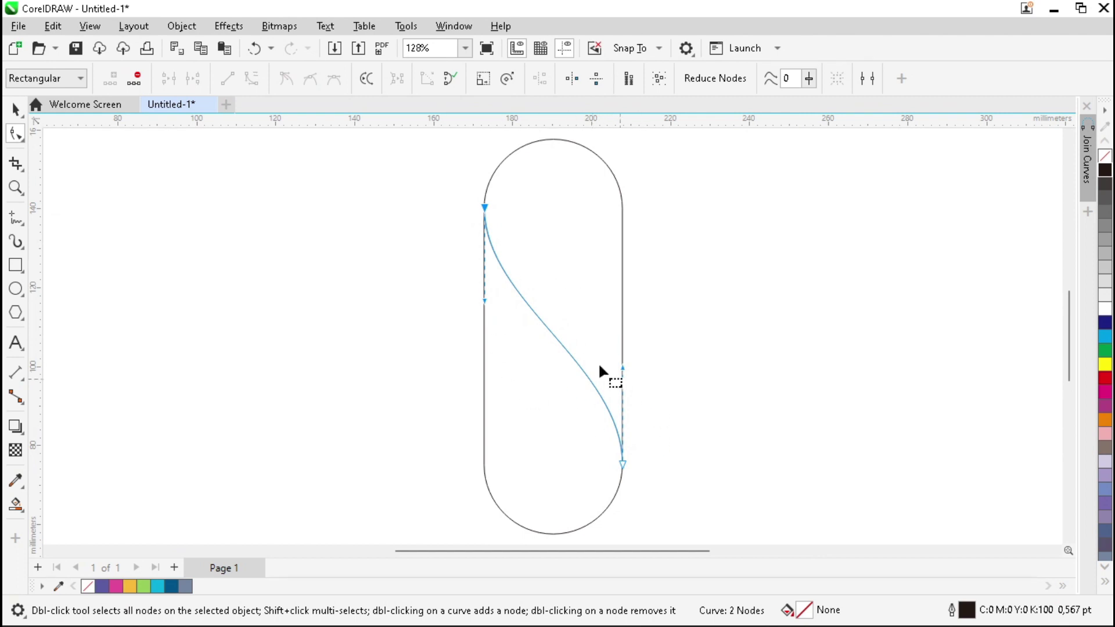
{"action": "left_click_drag", "start_coordinate": [622, 366], "coordinate": [622, 351]}
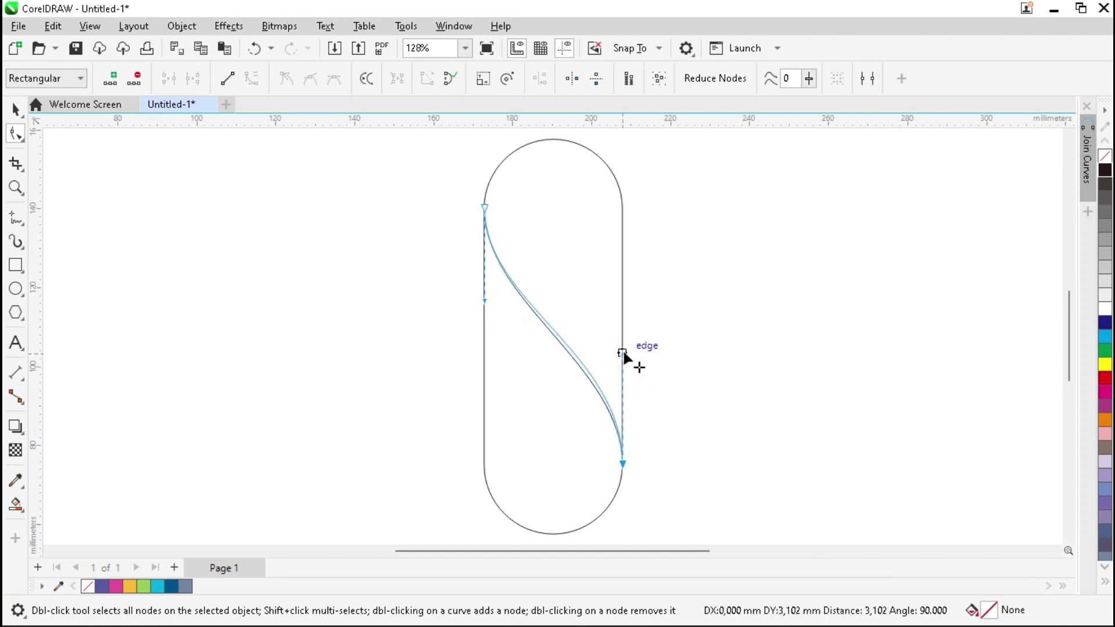
{"action": "left_click_drag", "start_coordinate": [485, 300], "coordinate": [485, 323]}
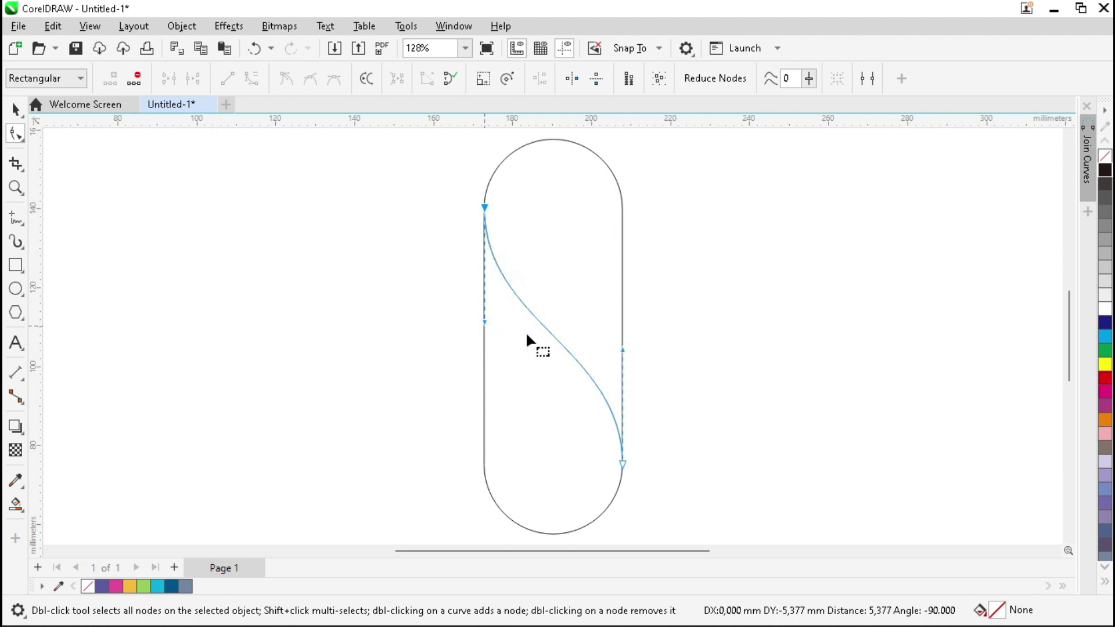
{"action": "left_click", "coordinate": [420, 379]}
{"action": "key", "text": "space"}
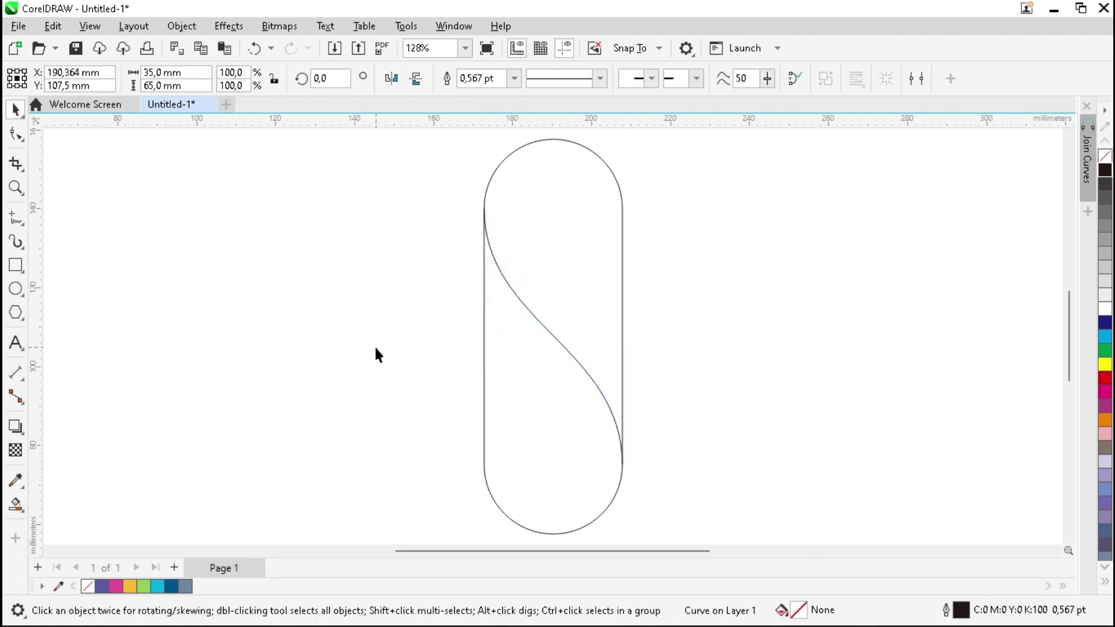
{"action": "left_click", "coordinate": [374, 345]}
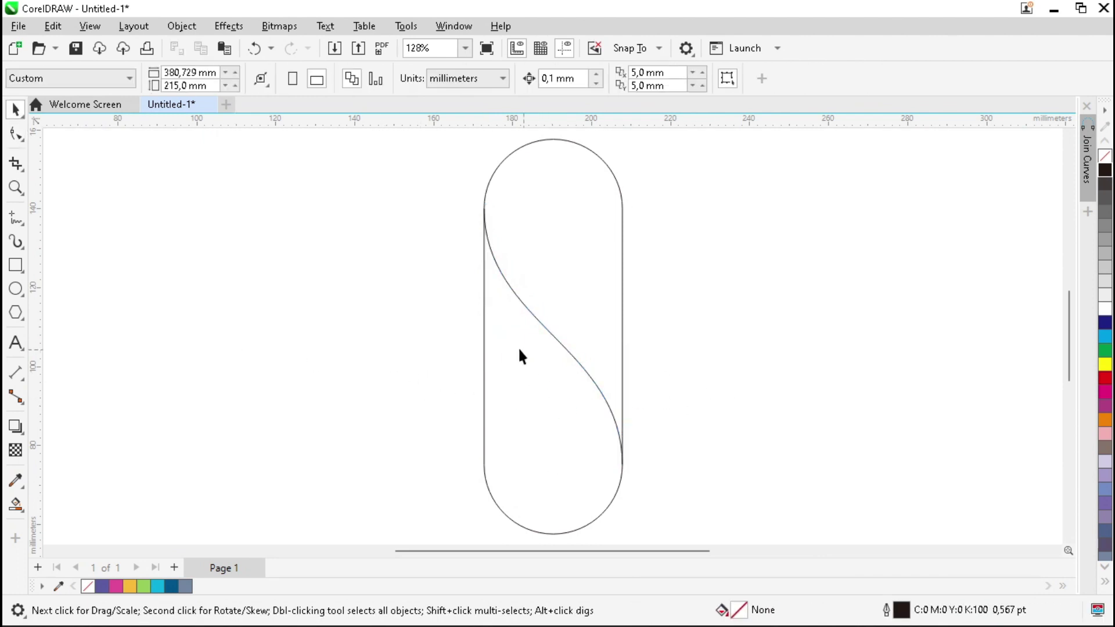
- Draw a 35 mm circle and move it so its lowest point sits at the right end of the capsule's upper arc
{"action": "left_click", "coordinate": [16, 289]}
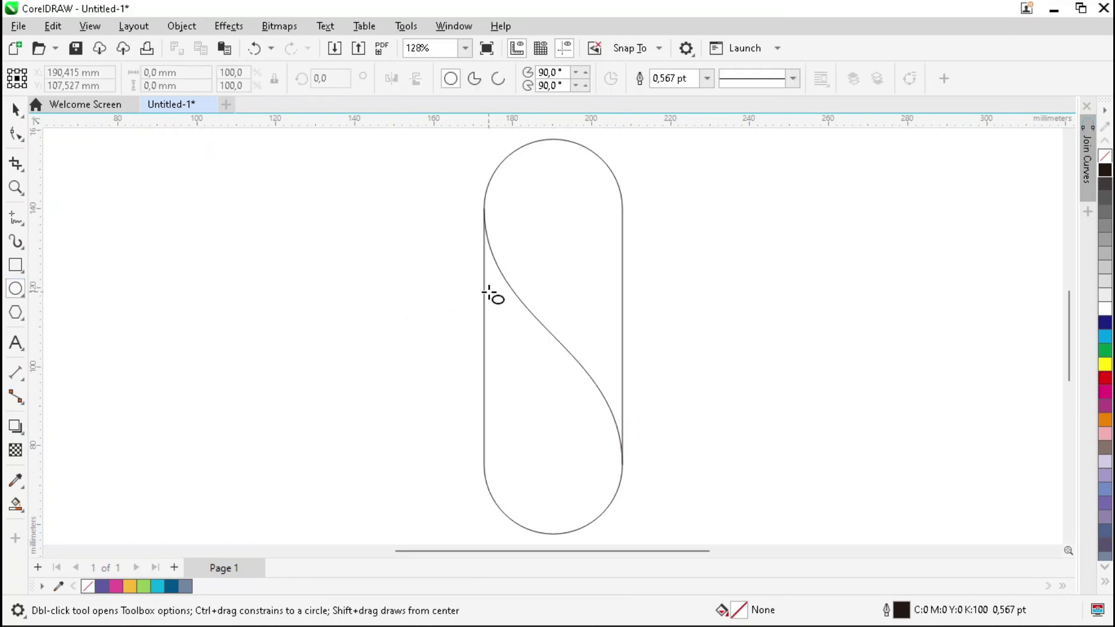
{"action": "left_click_drag", "start_coordinate": [487, 291], "coordinate": [627, 424]}
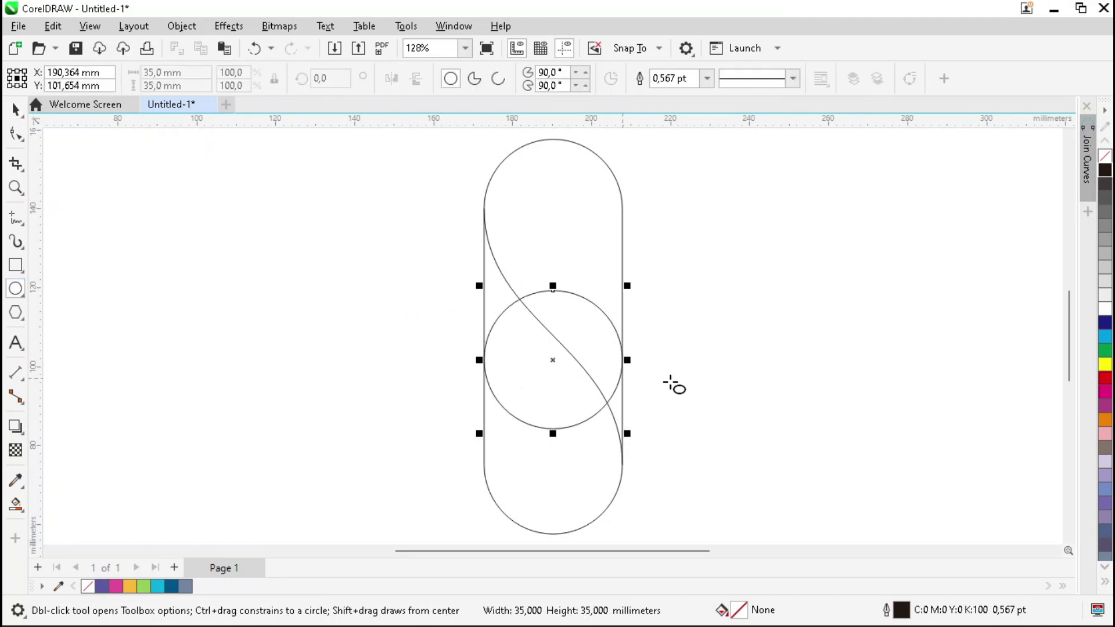
{"action": "key", "text": "space"}
{"action": "left_click_drag", "start_coordinate": [552, 430], "coordinate": [622, 210]}
{"action": "scroll", "coordinate": [555, 314], "scroll_direction": "down", "scroll_amount": 3}
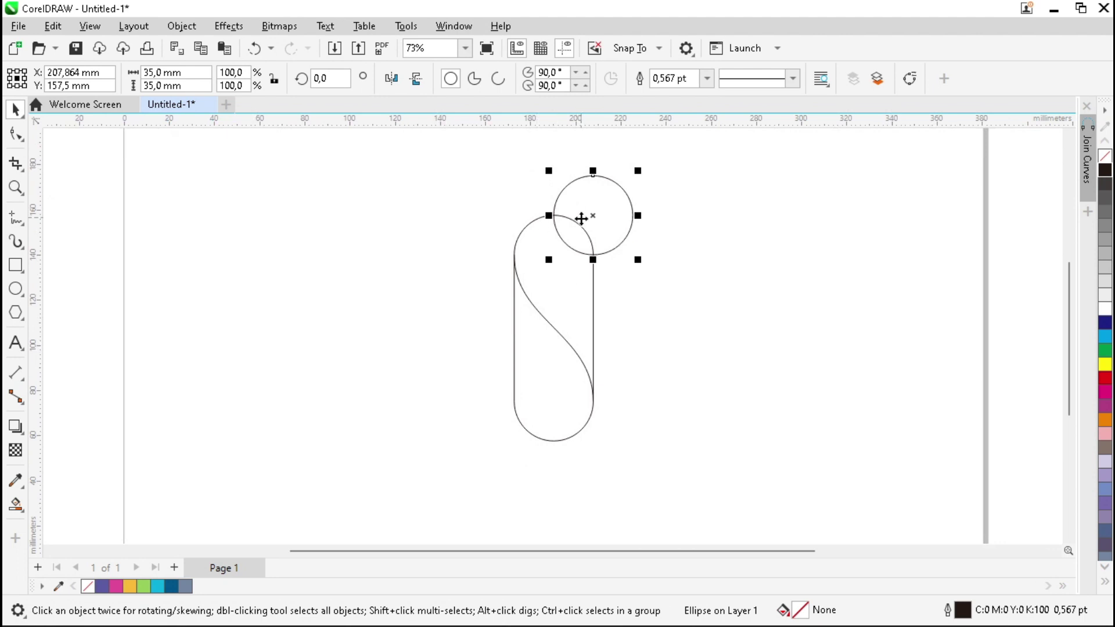
{"action": "left_click", "coordinate": [720, 287]}
- Group the capsule, the S-curve and the overlapping circle
{"action": "scroll", "coordinate": [732, 273], "scroll_direction": "up", "scroll_amount": 2}
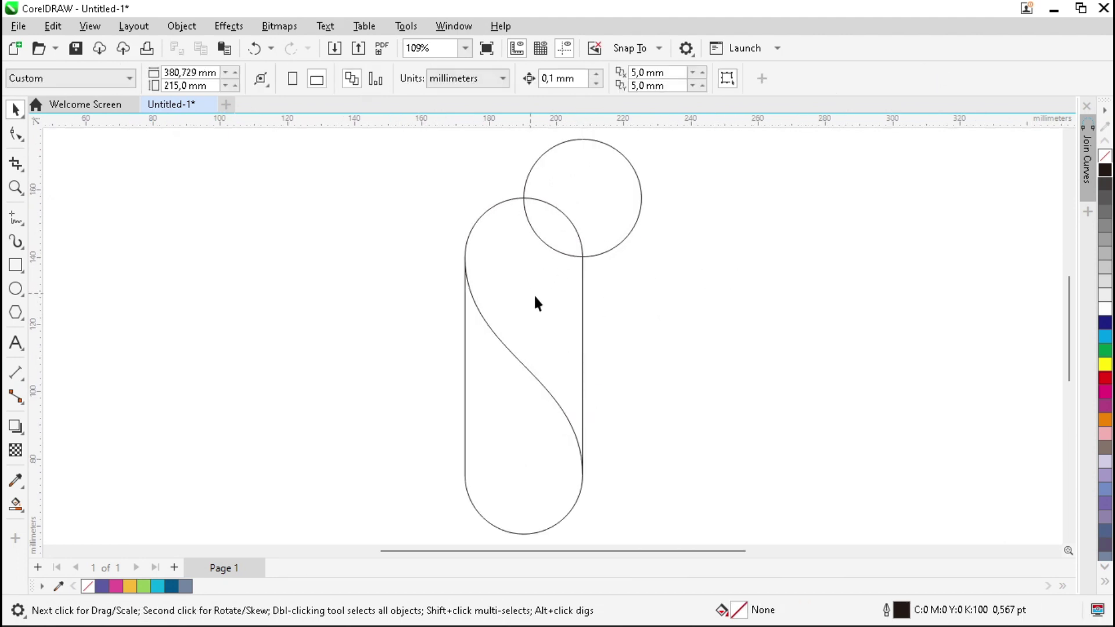
{"action": "scroll", "coordinate": [599, 293], "scroll_direction": "down", "scroll_amount": 1}
{"action": "left_click_drag", "start_coordinate": [435, 150], "coordinate": [681, 495]}
{"action": "key", "text": "ctrl+g"}
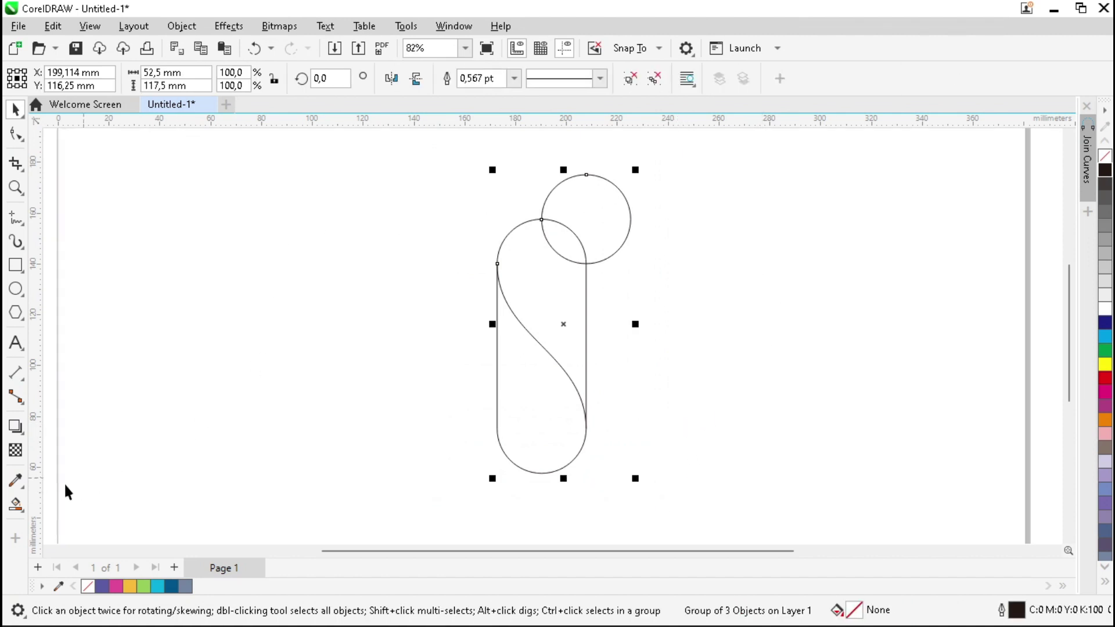
- Smart-fill the capsule regions above and below the S-curve blue-grey without outline, and delete the grouped outlines
{"action": "left_click", "coordinate": [15, 503]}
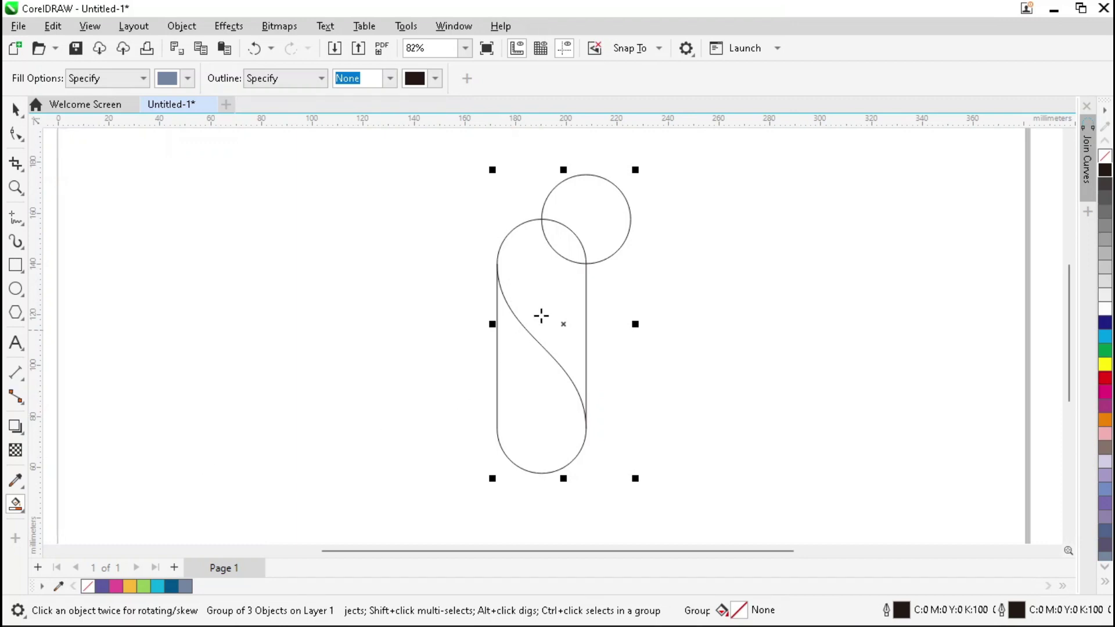
{"action": "left_click", "coordinate": [546, 288]}
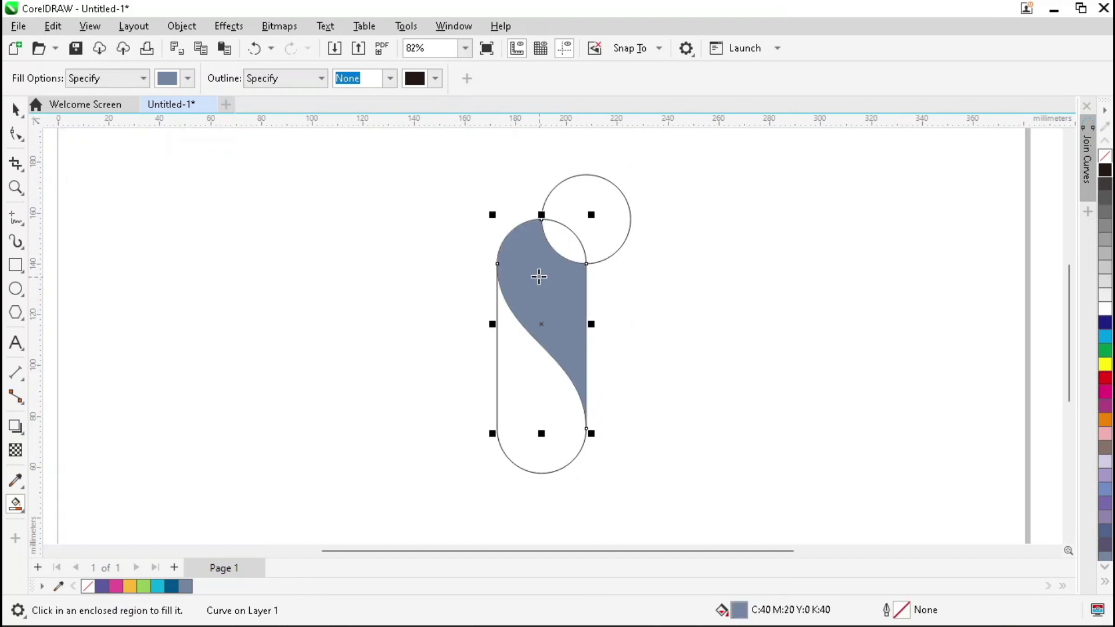
{"action": "left_click", "coordinate": [525, 397]}
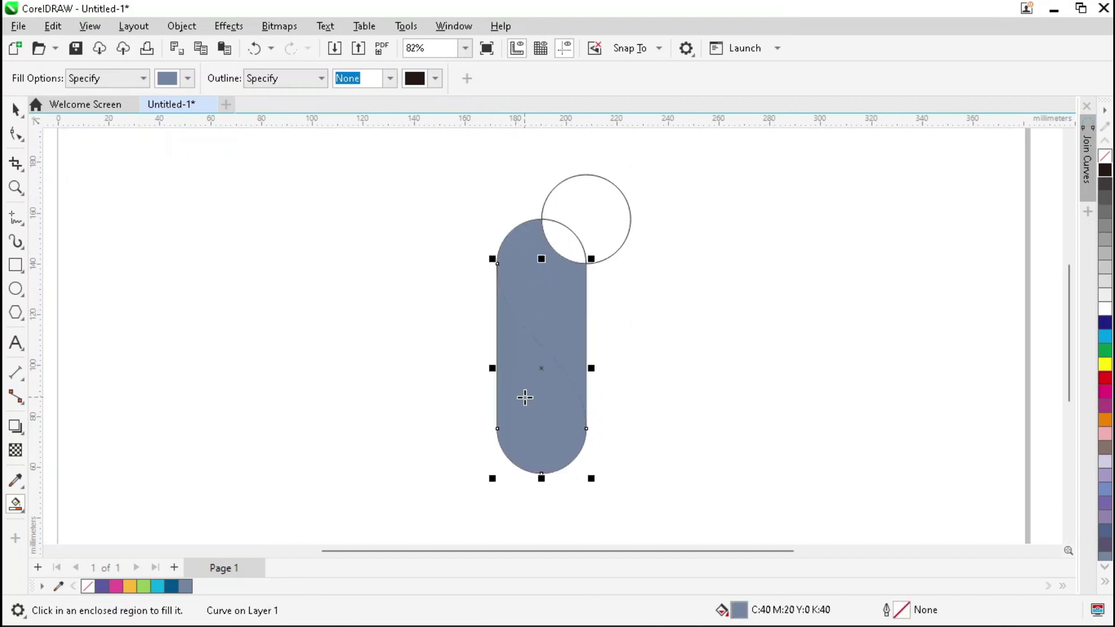
{"action": "key", "text": "space"}
{"action": "left_click", "coordinate": [597, 231]}
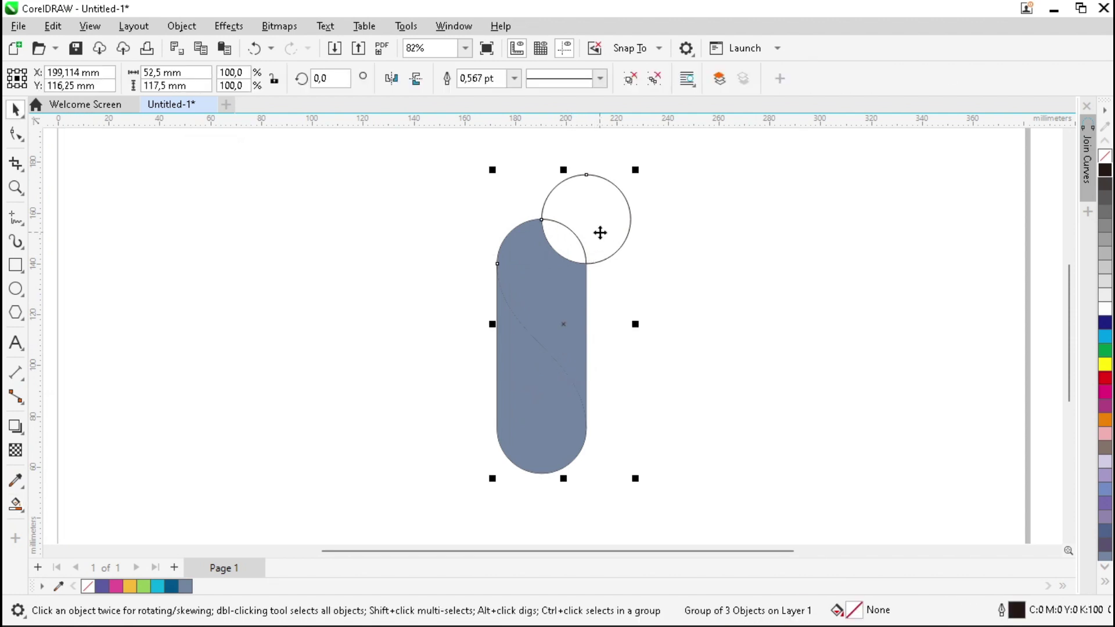
{"action": "key", "text": "Delete"}
- Add a node on each side of the upper filled shape's sharp tip and delete the tip node
{"action": "scroll", "coordinate": [534, 238], "scroll_direction": "up", "scroll_amount": 5}
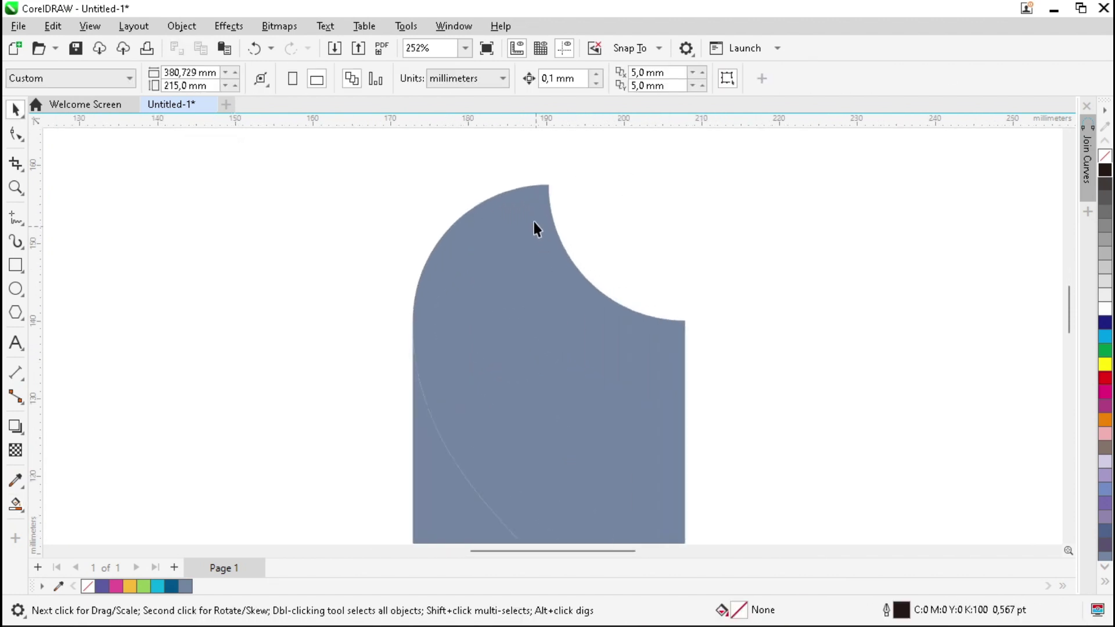
{"action": "left_click", "coordinate": [535, 199]}
{"action": "scroll", "coordinate": [504, 206], "scroll_direction": "up", "scroll_amount": 4}
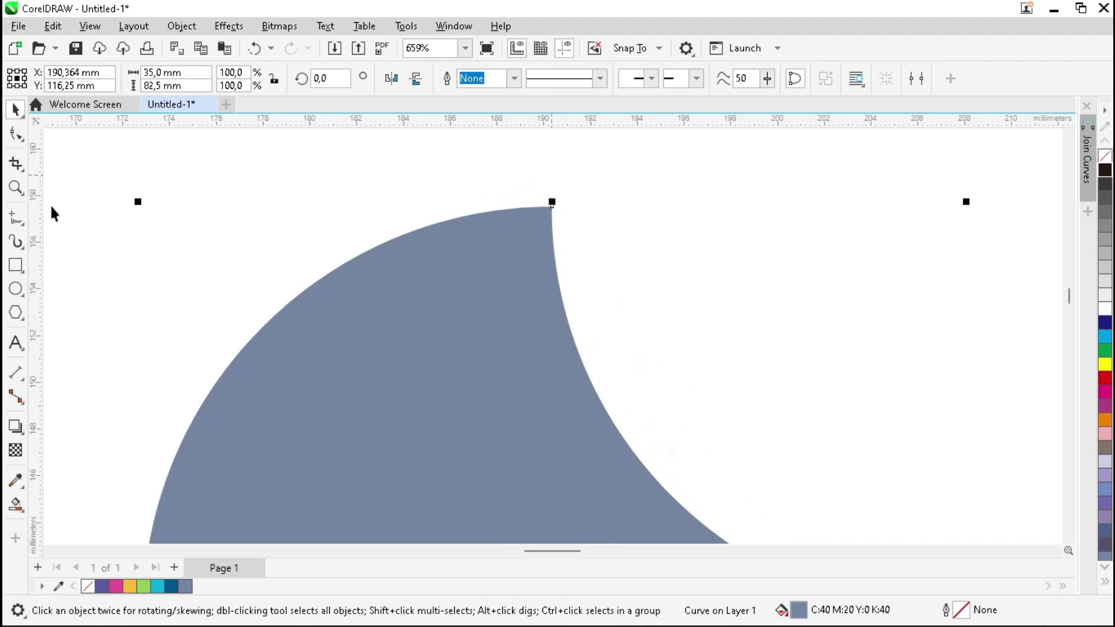
{"action": "left_click", "coordinate": [16, 134]}
{"action": "double_click", "coordinate": [398, 236]}
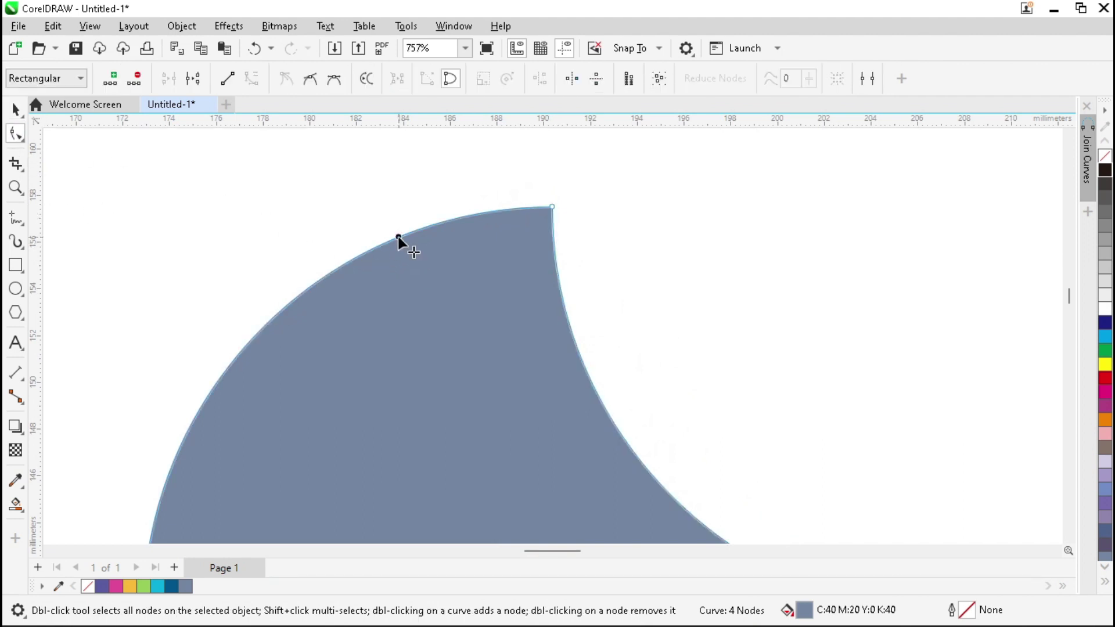
{"action": "double_click", "coordinate": [571, 331]}
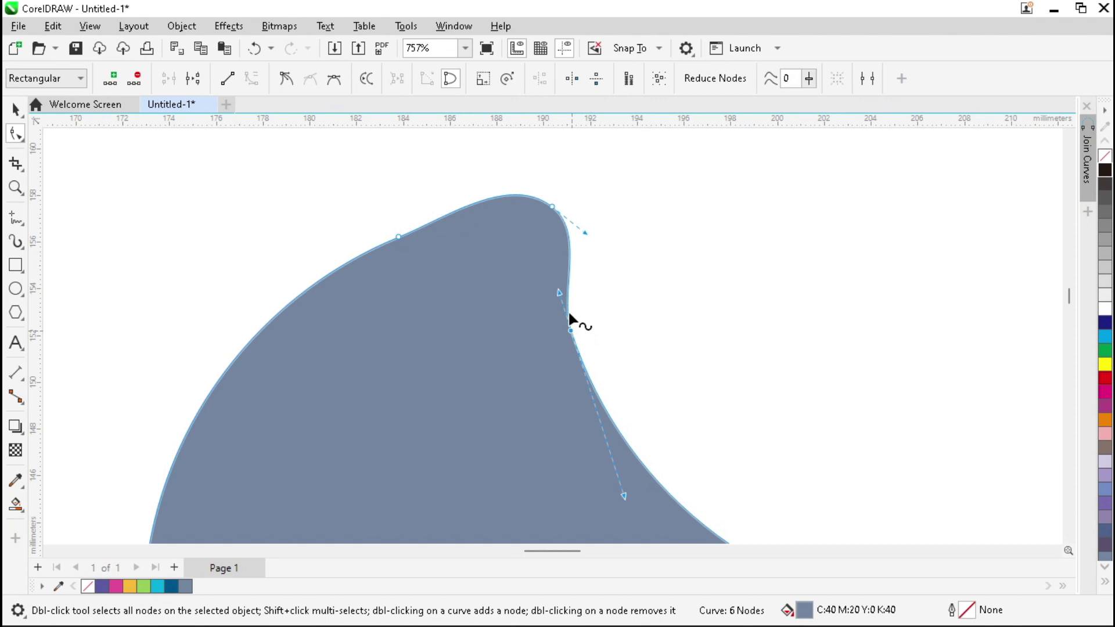
{"action": "double_click", "coordinate": [552, 206]}
- Shorten the curve handle of the node left of the peak so the tip becomes an even rounded curve
{"action": "left_click", "coordinate": [397, 235]}
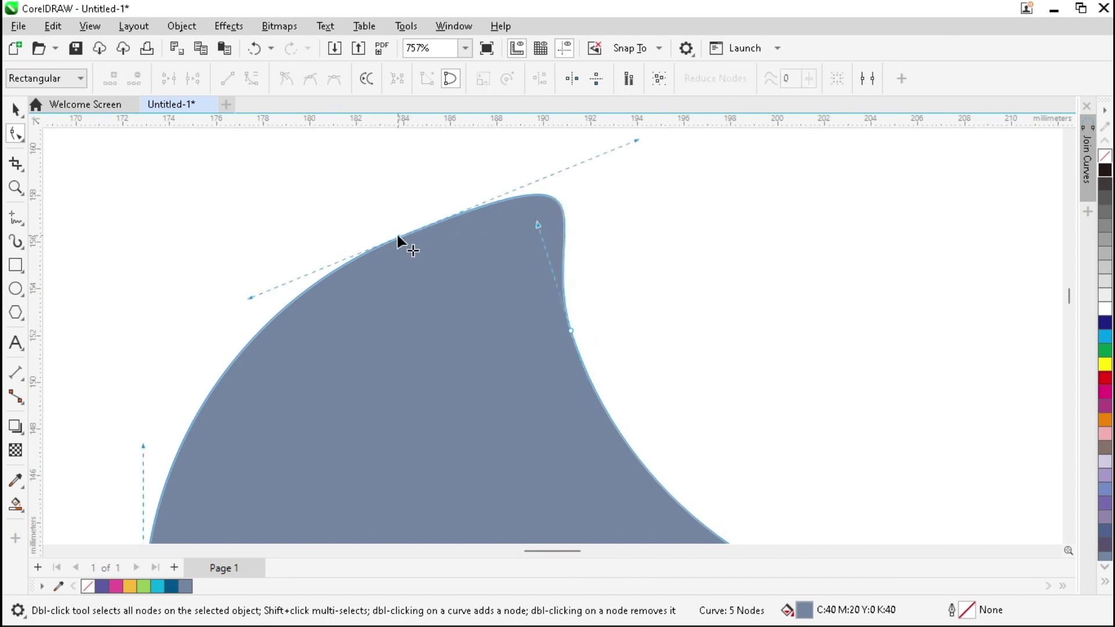
{"action": "left_click_drag", "start_coordinate": [639, 140], "coordinate": [416, 230]}
{"action": "scroll", "coordinate": [411, 211], "scroll_direction": "down", "scroll_amount": 3}
{"action": "scroll", "coordinate": [456, 233], "scroll_direction": "down", "scroll_amount": 2}
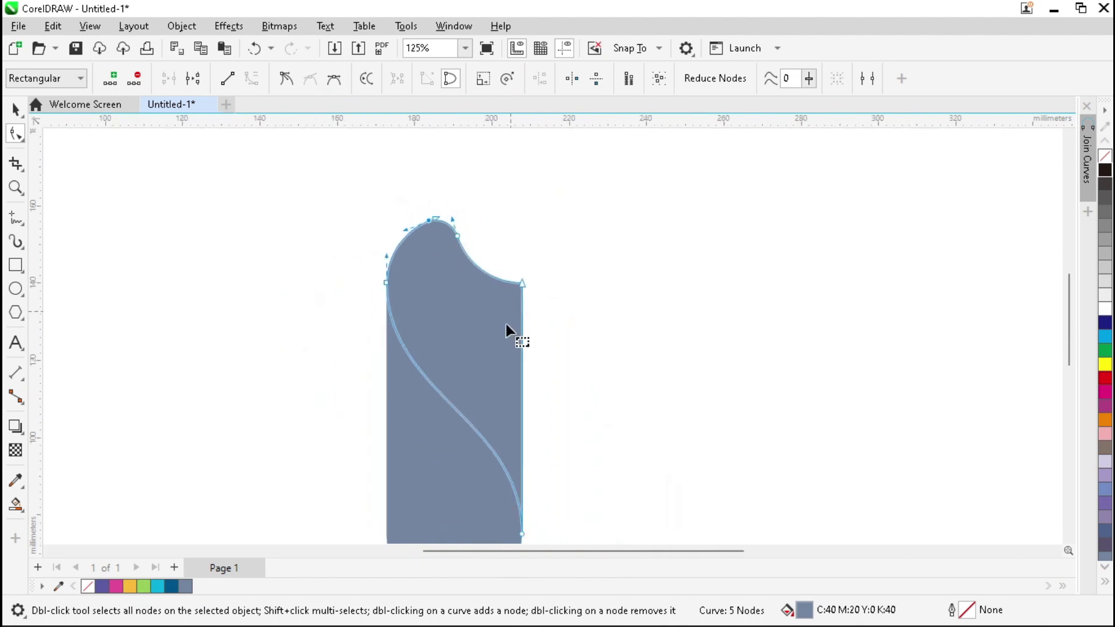
- Add a node on each side of the sharp corner at the notch's right end and delete the corner node
{"action": "scroll", "coordinate": [507, 344], "scroll_direction": "up", "scroll_amount": 3}
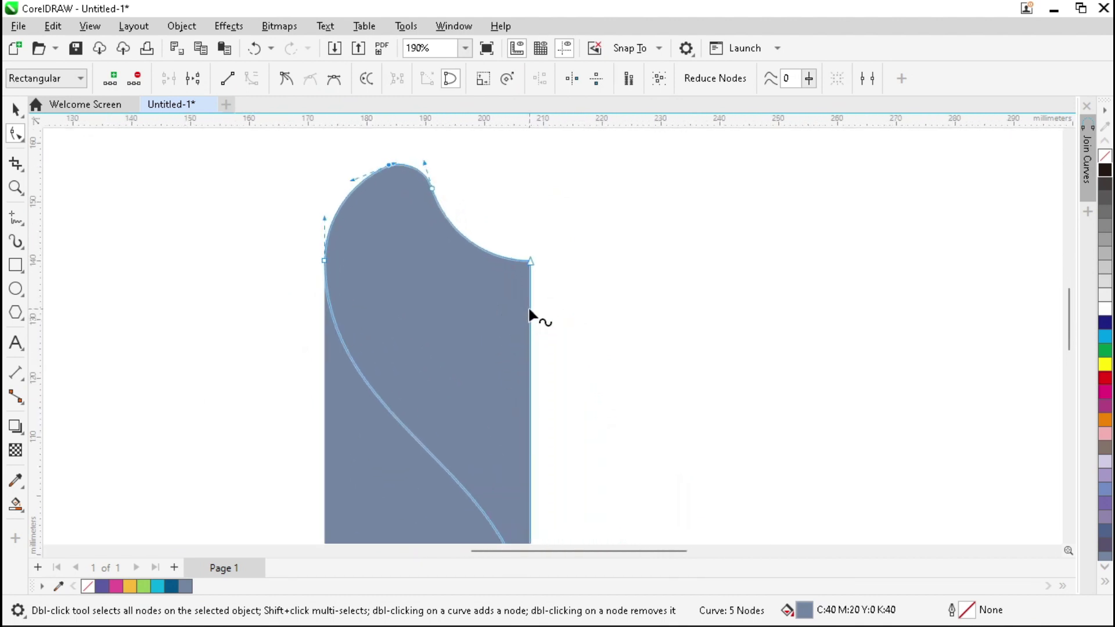
{"action": "double_click", "coordinate": [530, 314]}
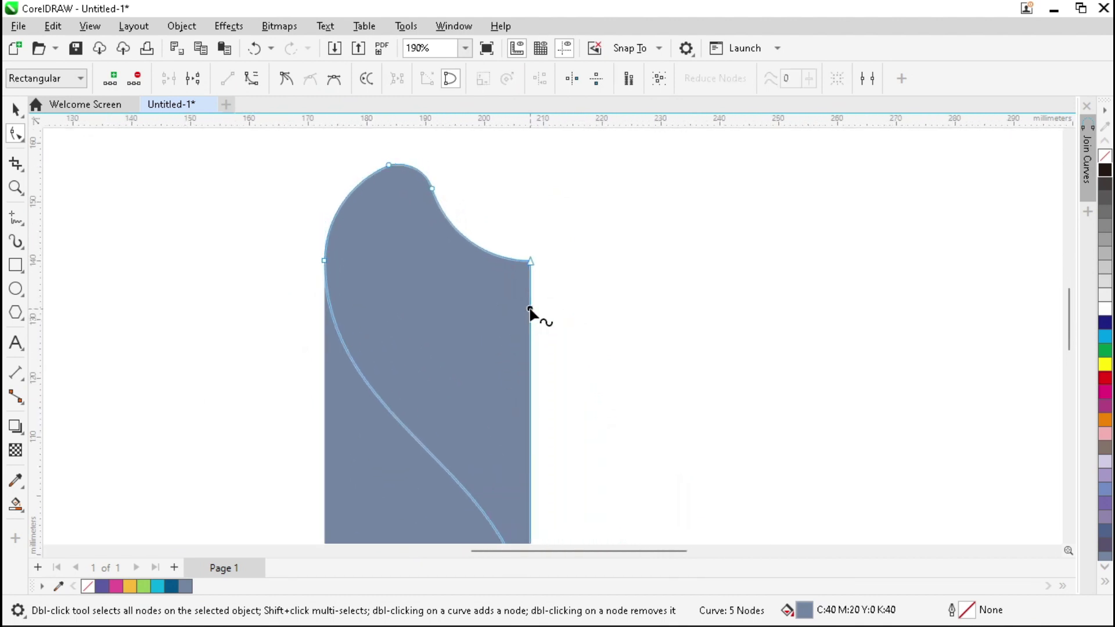
{"action": "double_click", "coordinate": [493, 253]}
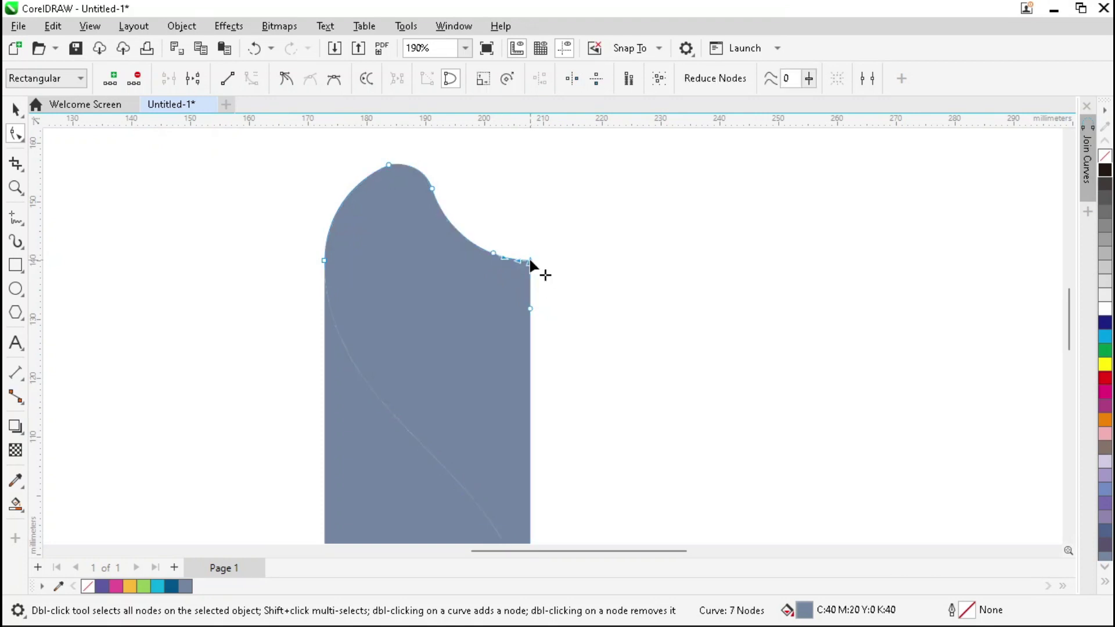
{"action": "double_click", "coordinate": [531, 261]}
- Adjust the handles of the two nodes around the notch's right corner to form a smooth rounded shoulder, then deselect the shape
{"action": "scroll", "coordinate": [480, 252], "scroll_direction": "down", "scroll_amount": 3}
{"action": "scroll", "coordinate": [480, 247], "scroll_direction": "up", "scroll_amount": 7}
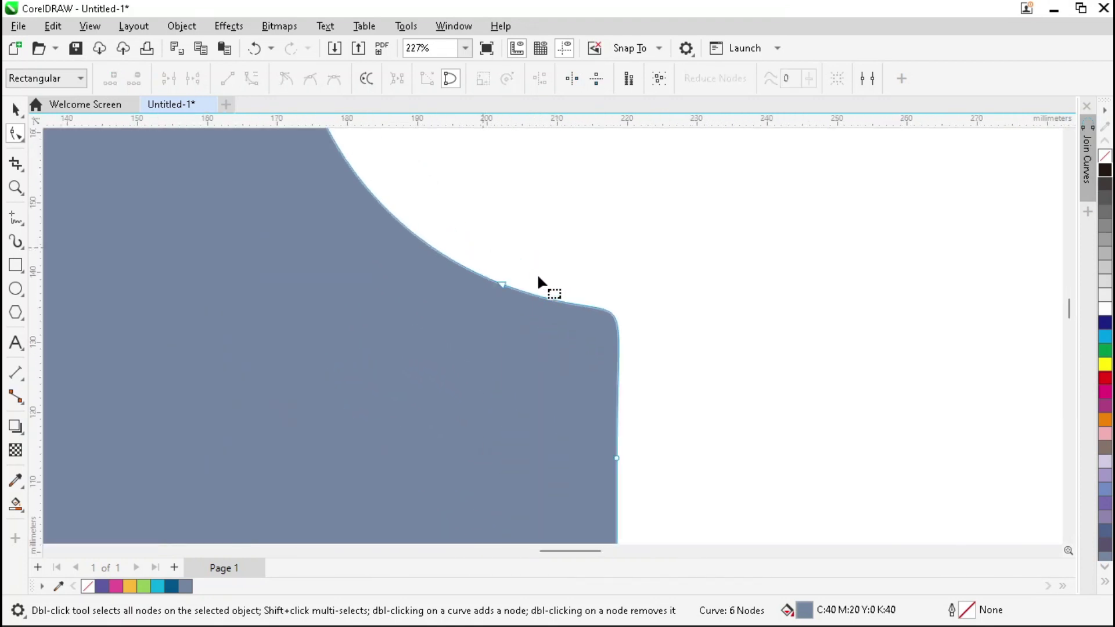
{"action": "left_click", "coordinate": [630, 338]}
{"action": "left_click_drag", "start_coordinate": [654, 344], "coordinate": [540, 301]}
{"action": "left_click_drag", "start_coordinate": [627, 251], "coordinate": [635, 392]}
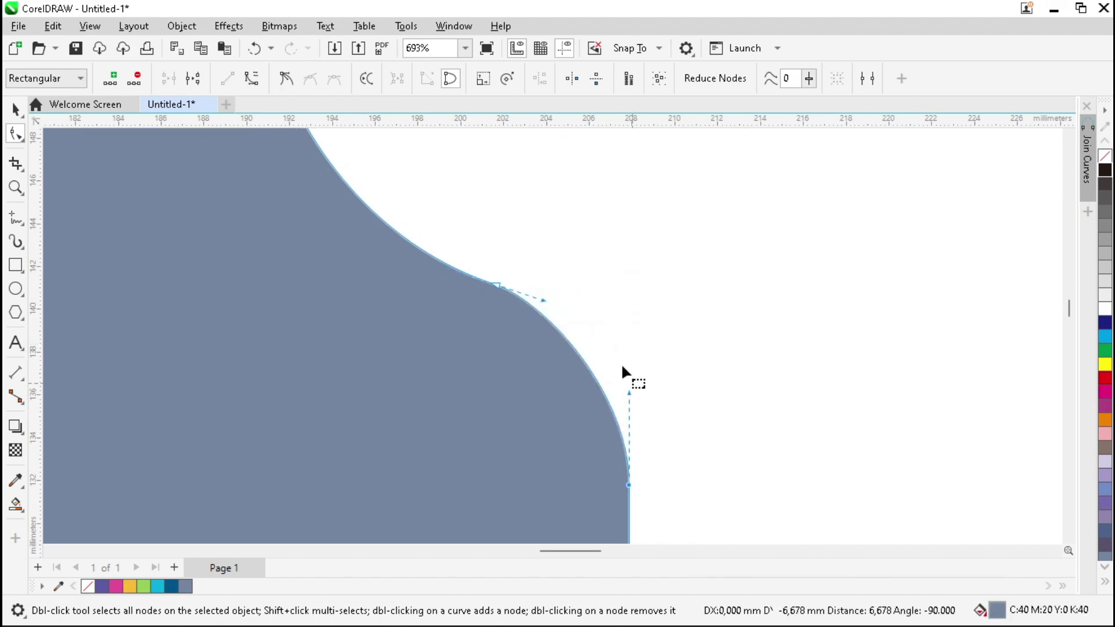
{"action": "left_click_drag", "start_coordinate": [542, 301], "coordinate": [580, 310]}
{"action": "scroll", "coordinate": [607, 305], "scroll_direction": "down", "scroll_amount": 3}
{"action": "scroll", "coordinate": [618, 294], "scroll_direction": "down", "scroll_amount": 2}
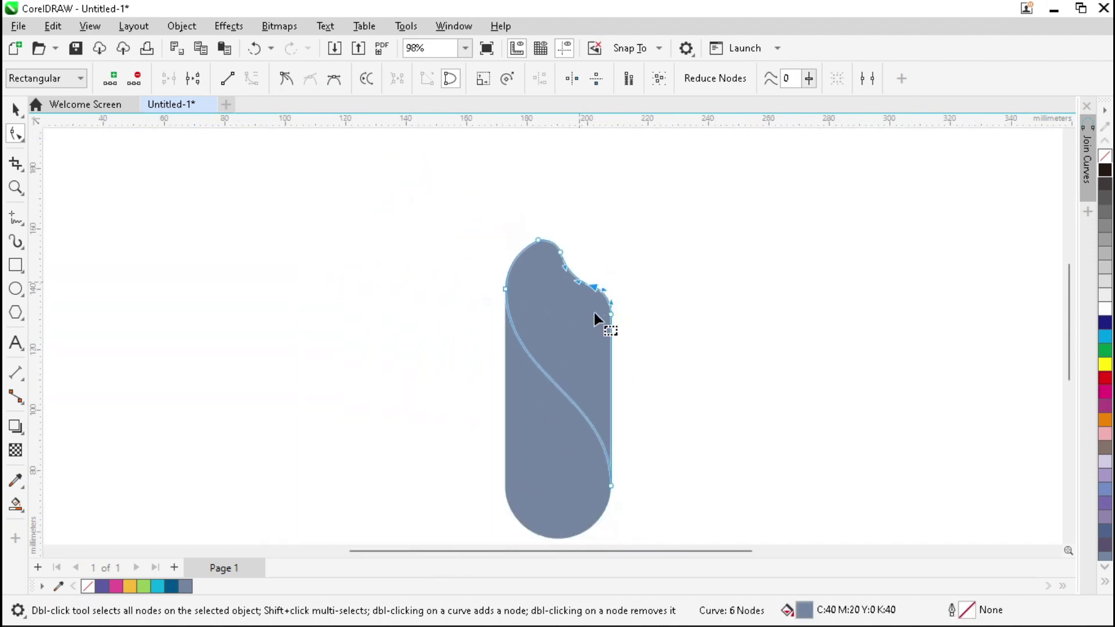
{"action": "scroll", "coordinate": [600, 313], "scroll_direction": "up", "scroll_amount": 1}
{"action": "left_click", "coordinate": [366, 264]}
{"action": "key", "text": "space"}
{"action": "left_click", "coordinate": [367, 264]}
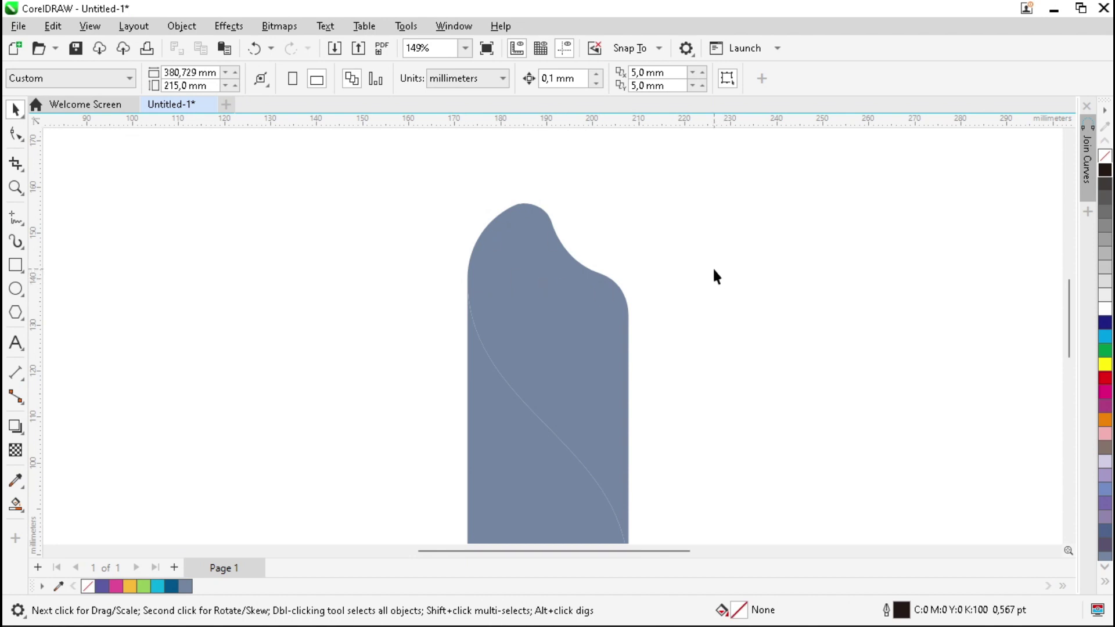
- Draw a small circle and position it above the curved notch at the shape's upper right
{"action": "scroll", "coordinate": [716, 290], "scroll_direction": "down", "scroll_amount": 1}
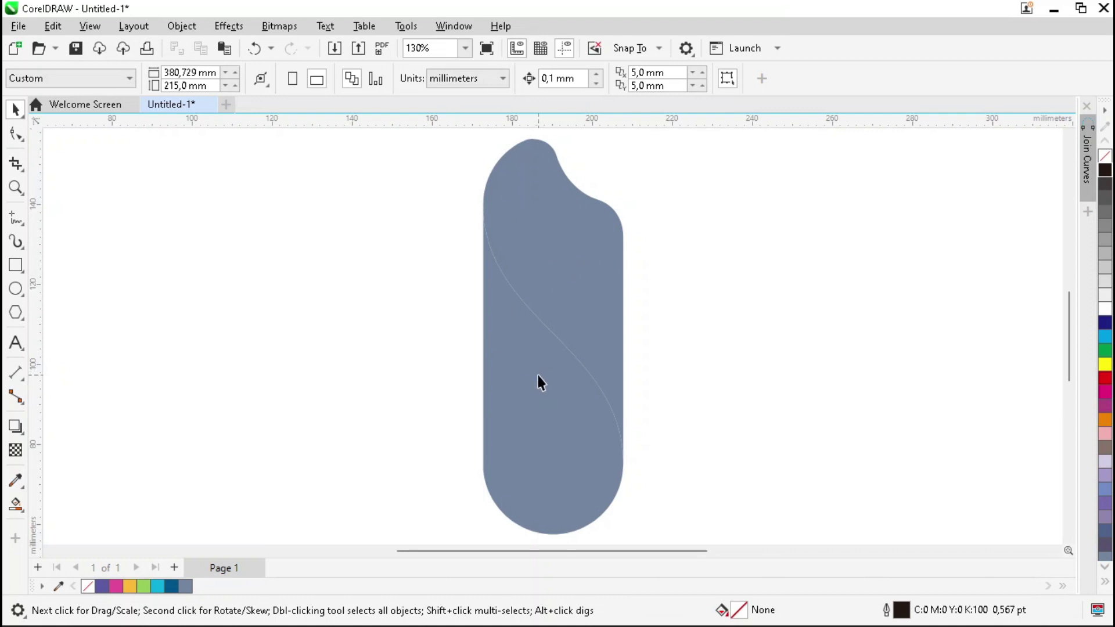
{"action": "scroll", "coordinate": [538, 375], "scroll_direction": "down", "scroll_amount": 4}
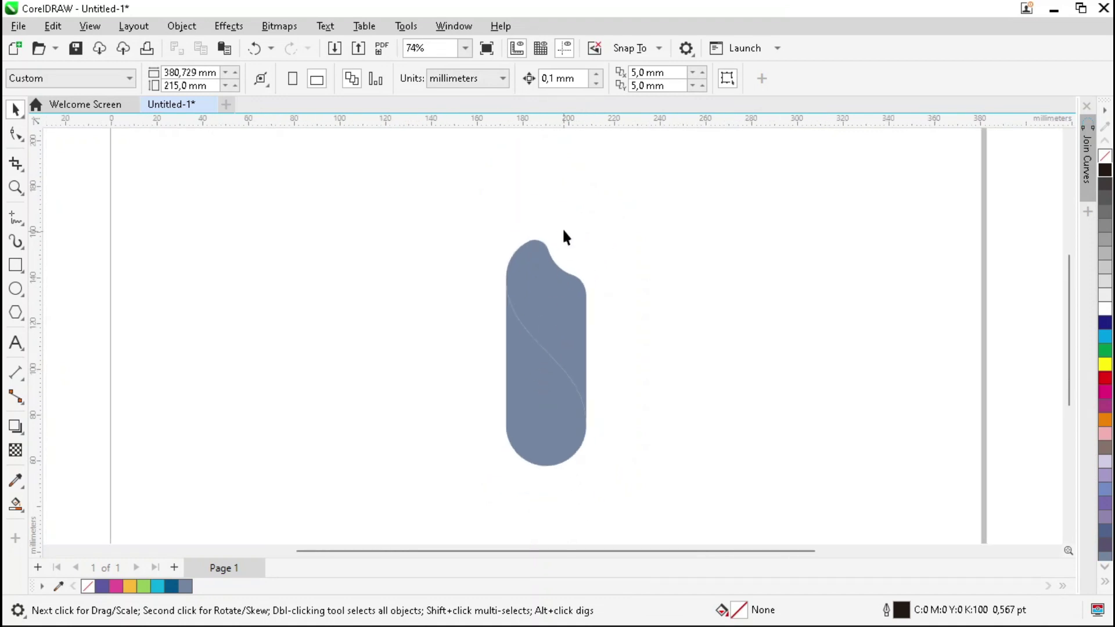
{"action": "left_click", "coordinate": [15, 289]}
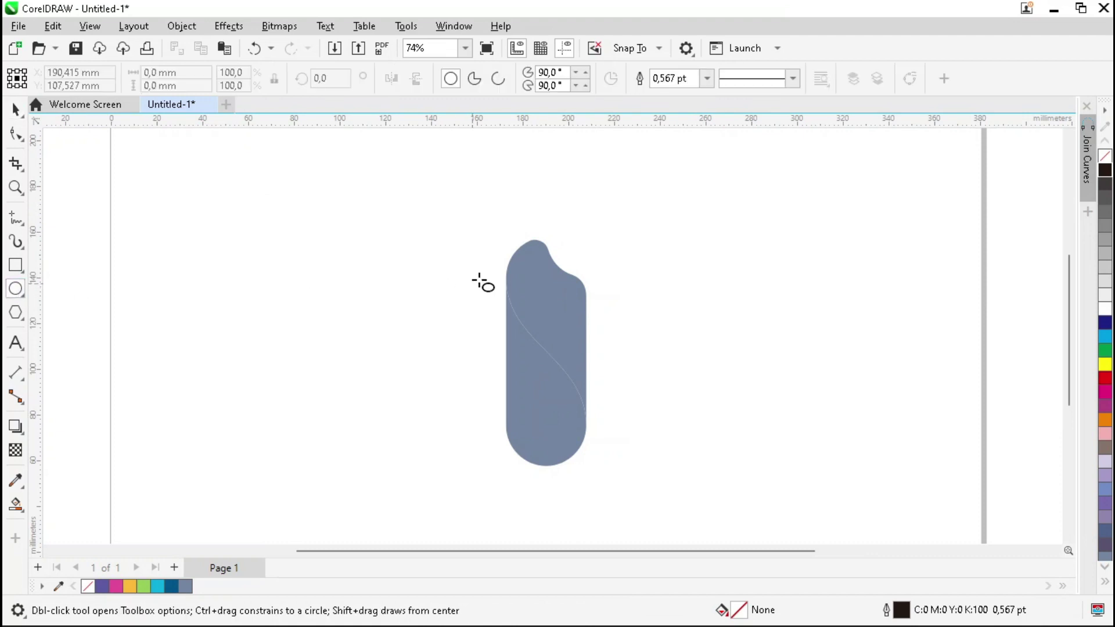
{"action": "left_click_drag", "start_coordinate": [564, 187], "coordinate": [618, 244]}
{"action": "scroll", "coordinate": [587, 227], "scroll_direction": "down", "scroll_amount": 2}
{"action": "scroll", "coordinate": [604, 280], "scroll_direction": "up", "scroll_amount": 4}
{"action": "scroll", "coordinate": [672, 296], "scroll_direction": "up", "scroll_amount": 2}
{"action": "key", "text": "space"}
{"action": "left_click_drag", "start_coordinate": [610, 258], "coordinate": [762, 302]}
{"action": "left_click_drag", "start_coordinate": [763, 303], "coordinate": [594, 323]}
{"action": "left_click", "coordinate": [717, 336]}
- Create a concentric copy of the small circle scaled to 52%, about 11.7 mm in diameter
{"action": "scroll", "coordinate": [552, 279], "scroll_direction": "down", "scroll_amount": 2}
{"action": "scroll", "coordinate": [505, 273], "scroll_direction": "up", "scroll_amount": 2}
{"action": "left_click", "coordinate": [694, 319]}
{"action": "left_click_drag", "start_coordinate": [719, 245], "coordinate": [682, 281]}
{"action": "scroll", "coordinate": [643, 319], "scroll_direction": "down", "scroll_amount": 1}
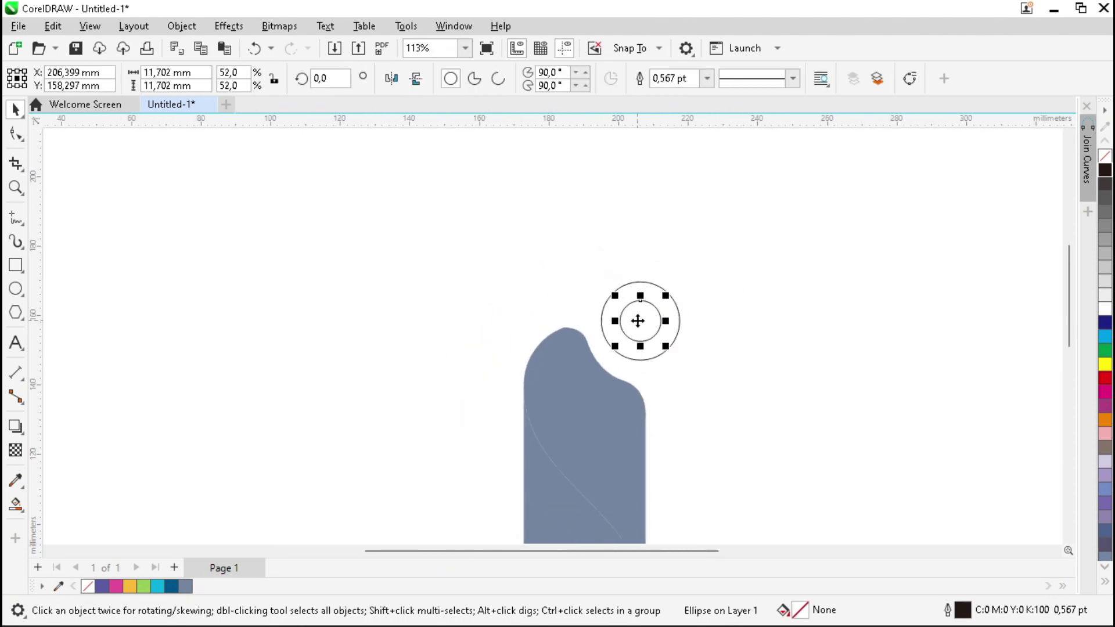
{"action": "scroll", "coordinate": [619, 321], "scroll_direction": "down", "scroll_amount": 1}
{"action": "scroll", "coordinate": [616, 320], "scroll_direction": "up", "scroll_amount": 1}
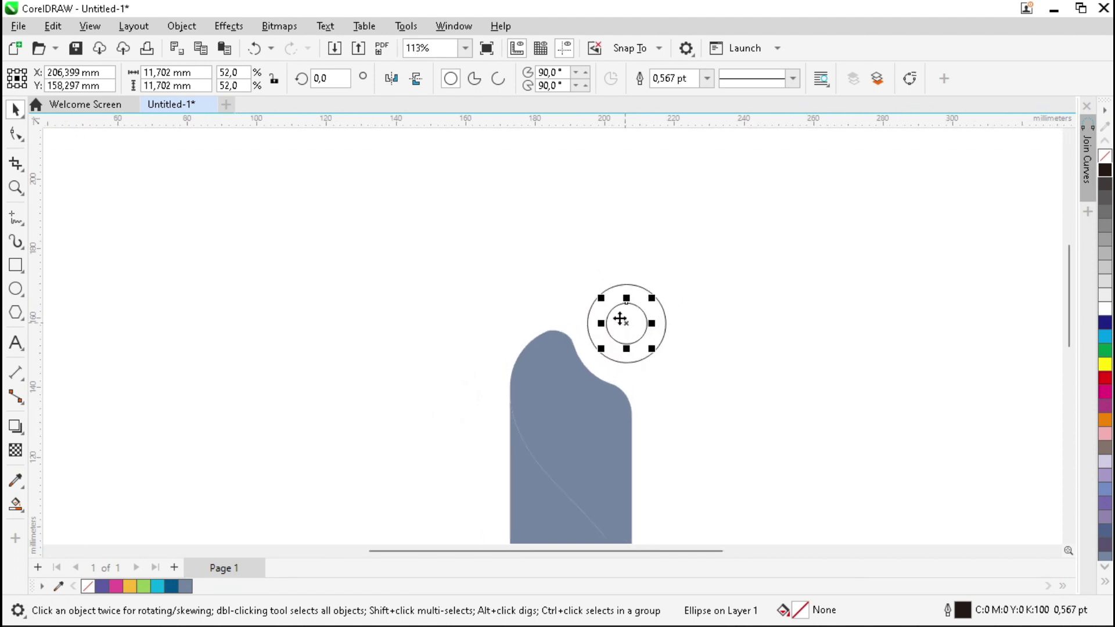
- Move the smaller circle above the large one and scatter three tiny circles, about 5.2 mm in diameter, around them
{"action": "left_click_drag", "start_coordinate": [626, 324], "coordinate": [618, 193]}
{"action": "scroll", "coordinate": [622, 210], "scroll_direction": "up", "scroll_amount": 2}
{"action": "scroll", "coordinate": [635, 224], "scroll_direction": "down", "scroll_amount": 2}
{"action": "scroll", "coordinate": [740, 294], "scroll_direction": "up", "scroll_amount": 1}
{"action": "left_click", "coordinate": [762, 226]}
{"action": "scroll", "coordinate": [507, 242], "scroll_direction": "down", "scroll_amount": 4}
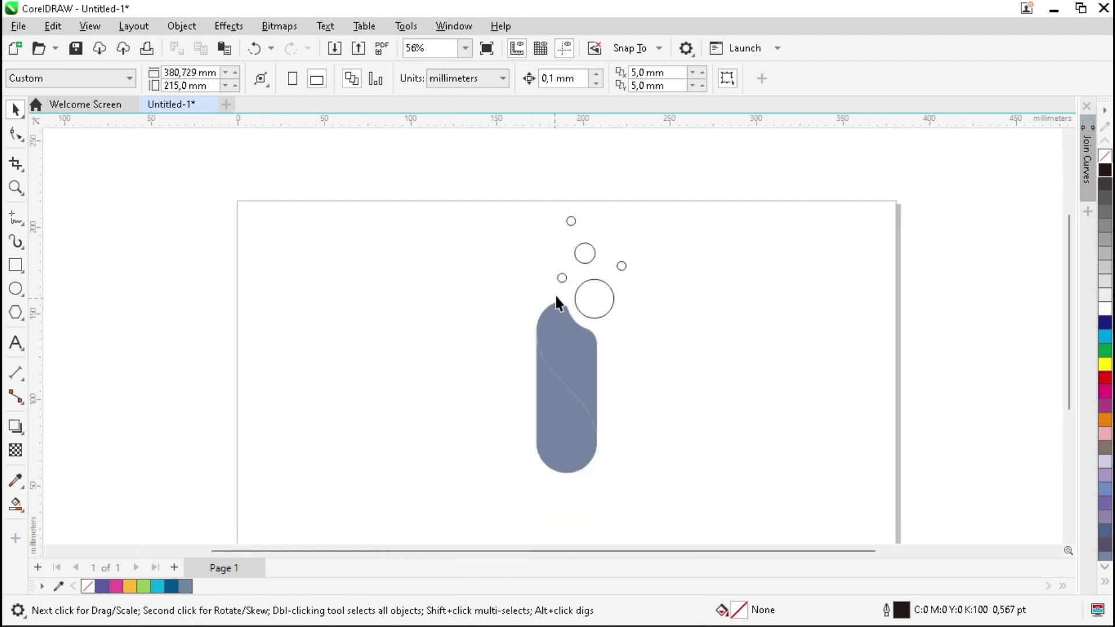
- Shift the medium circle, the topmost tiny circle and the outer right tiny circle slightly to tighten the bubble cluster
{"action": "scroll", "coordinate": [553, 291], "scroll_direction": "down", "scroll_amount": 1}
{"action": "scroll", "coordinate": [560, 291], "scroll_direction": "up", "scroll_amount": 4}
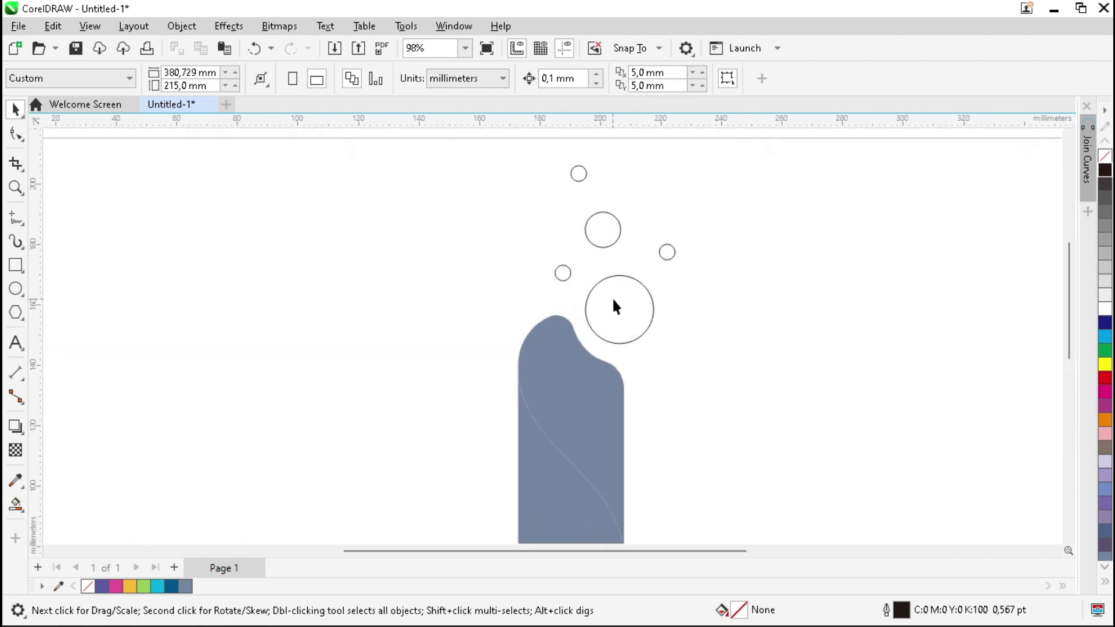
{"action": "scroll", "coordinate": [609, 253], "scroll_direction": "up", "scroll_amount": 2}
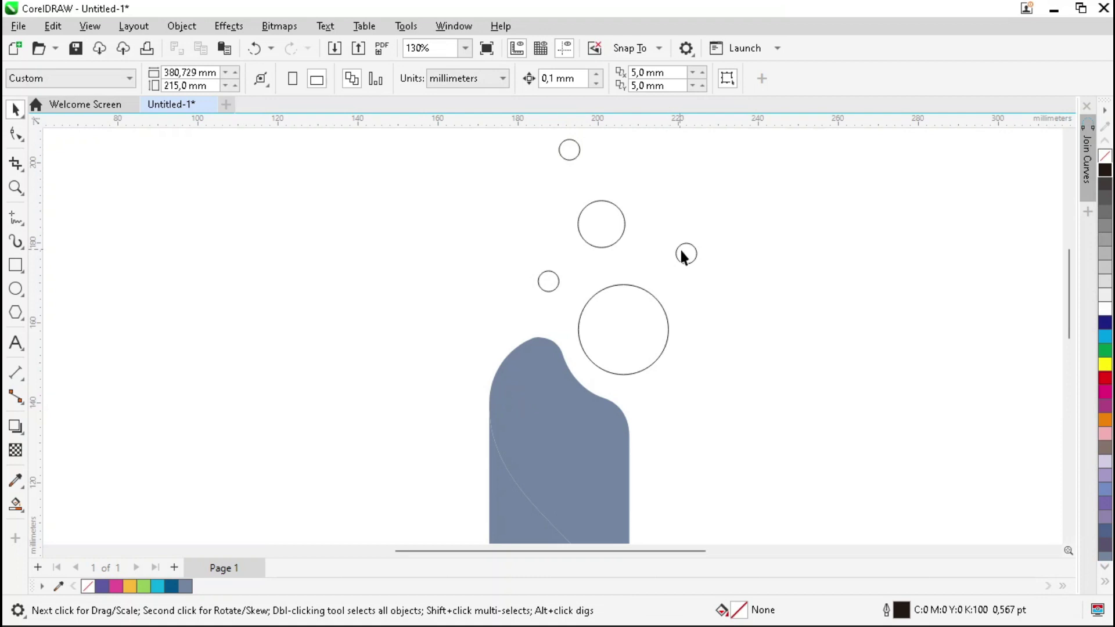
{"action": "left_click_drag", "start_coordinate": [688, 255], "coordinate": [678, 260]}
{"action": "left_click_drag", "start_coordinate": [602, 227], "coordinate": [609, 233]}
{"action": "left_click_drag", "start_coordinate": [570, 155], "coordinate": [590, 173]}
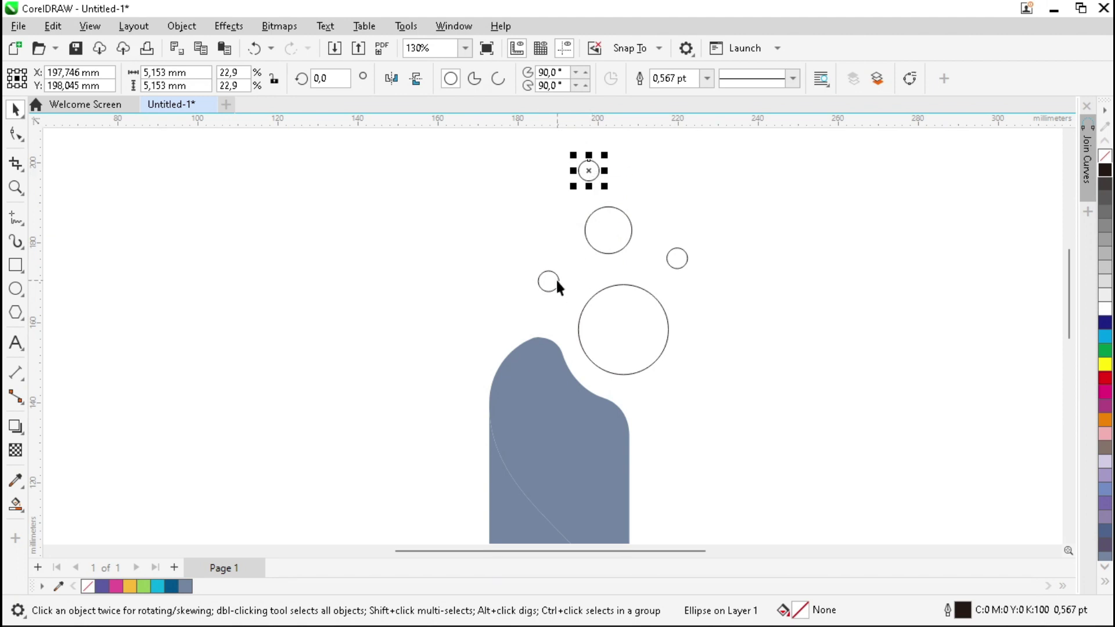
{"action": "left_click", "coordinate": [598, 273]}
{"action": "scroll", "coordinate": [615, 240], "scroll_direction": "down", "scroll_amount": 3}
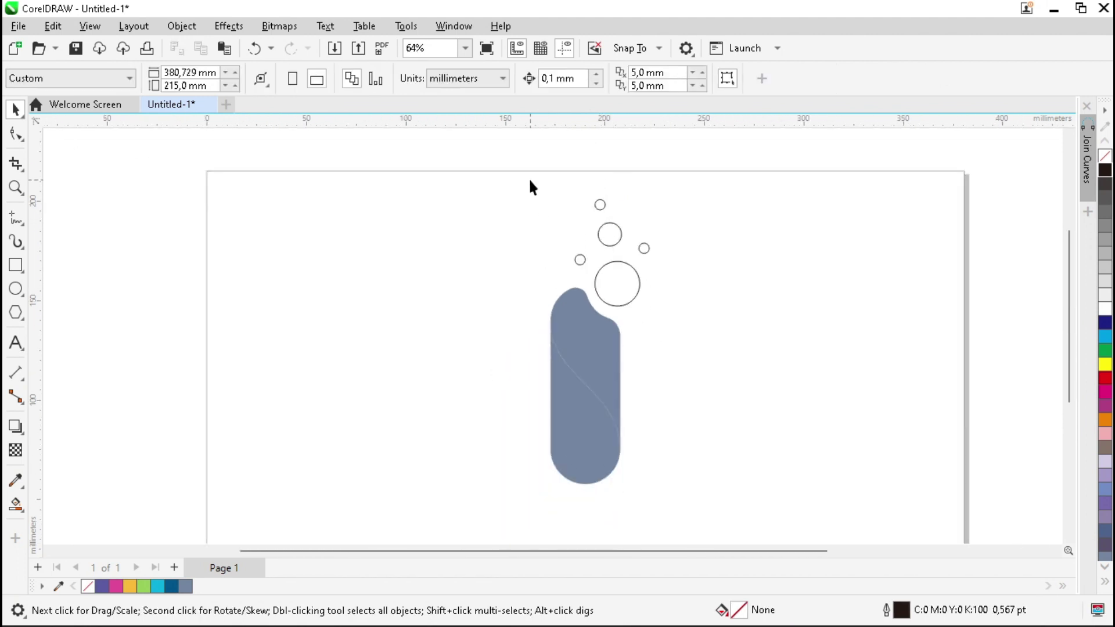
- Weld the five bubble circles with the upper capsule piece into a single curve
{"action": "left_click_drag", "start_coordinate": [664, 294], "coordinate": [668, 297]}
{"action": "left_click", "coordinate": [599, 327], "text": "shift"}
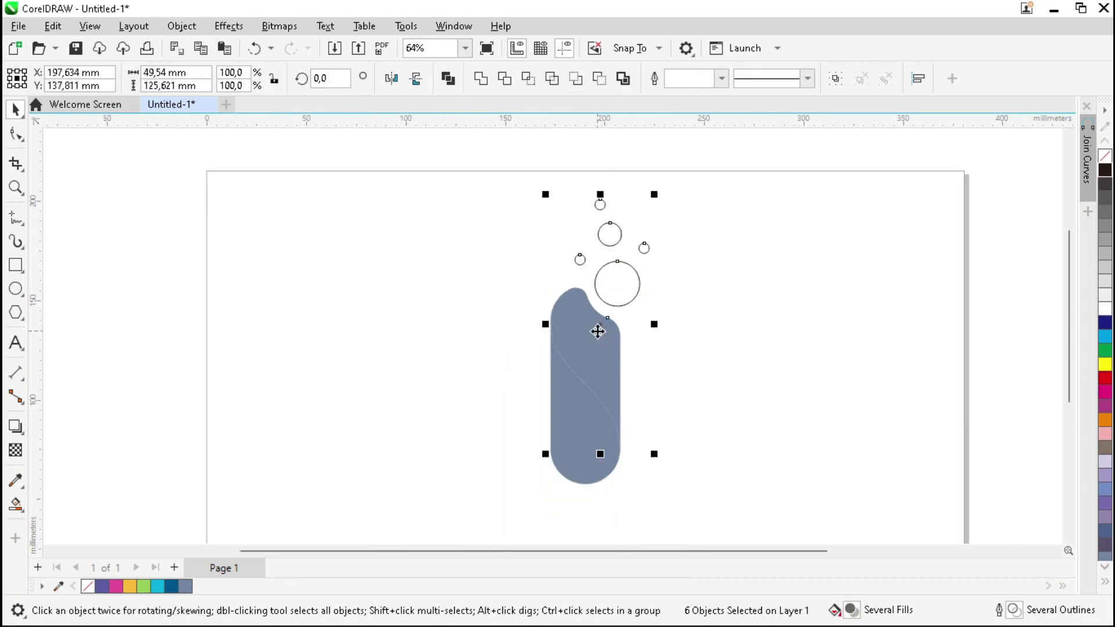
{"action": "left_click", "coordinate": [481, 78]}
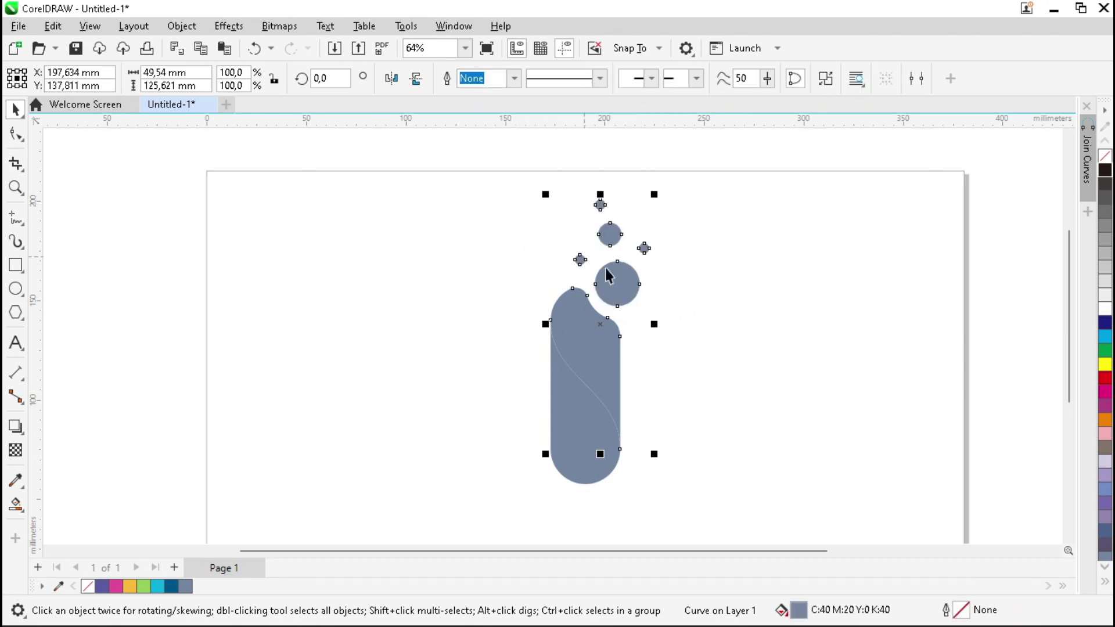
{"action": "left_click", "coordinate": [742, 227]}
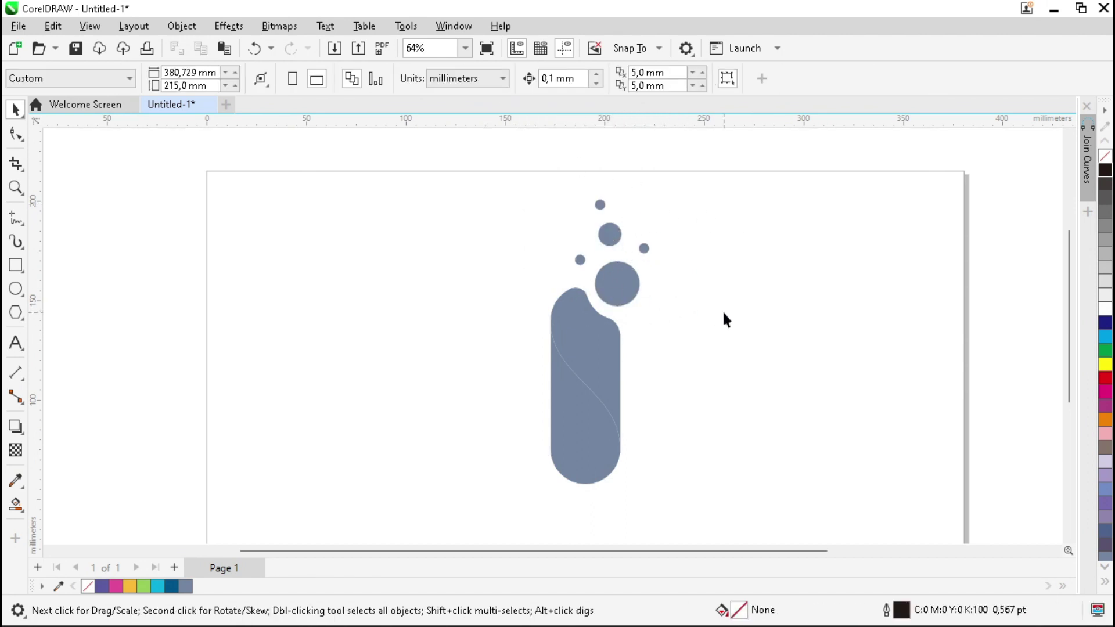
- Apply a linear fountain fill to the lower capsule piece from its upper left tip to its base, adding a colour node at 54%
{"action": "scroll", "coordinate": [715, 325], "scroll_direction": "up", "scroll_amount": 2}
{"action": "left_click", "coordinate": [522, 446]}
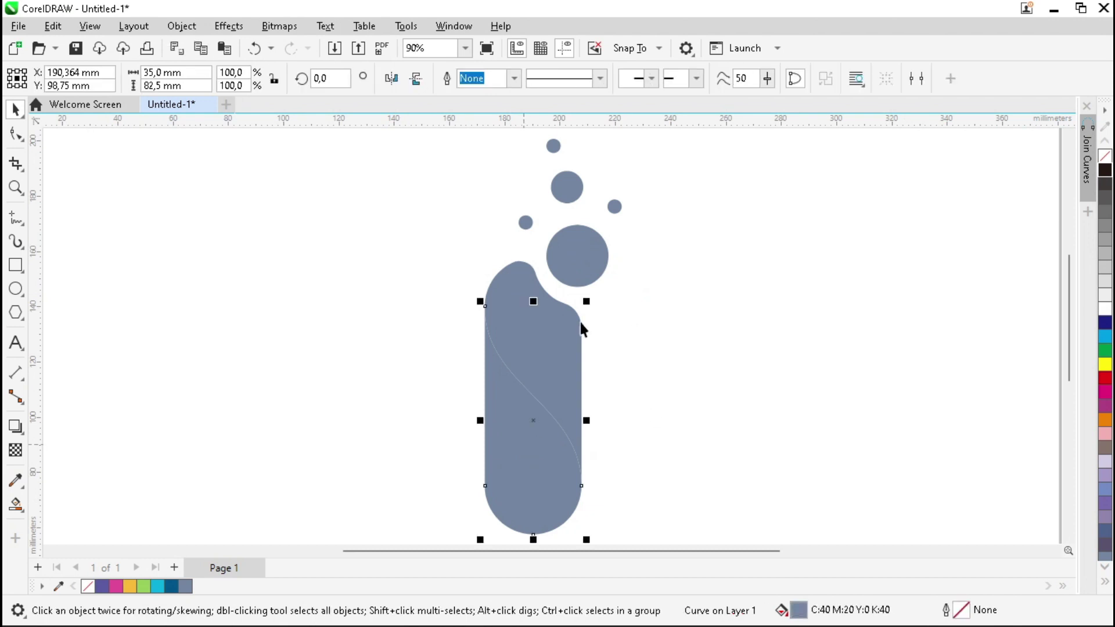
{"action": "scroll", "coordinate": [572, 277], "scroll_direction": "down", "scroll_amount": 2}
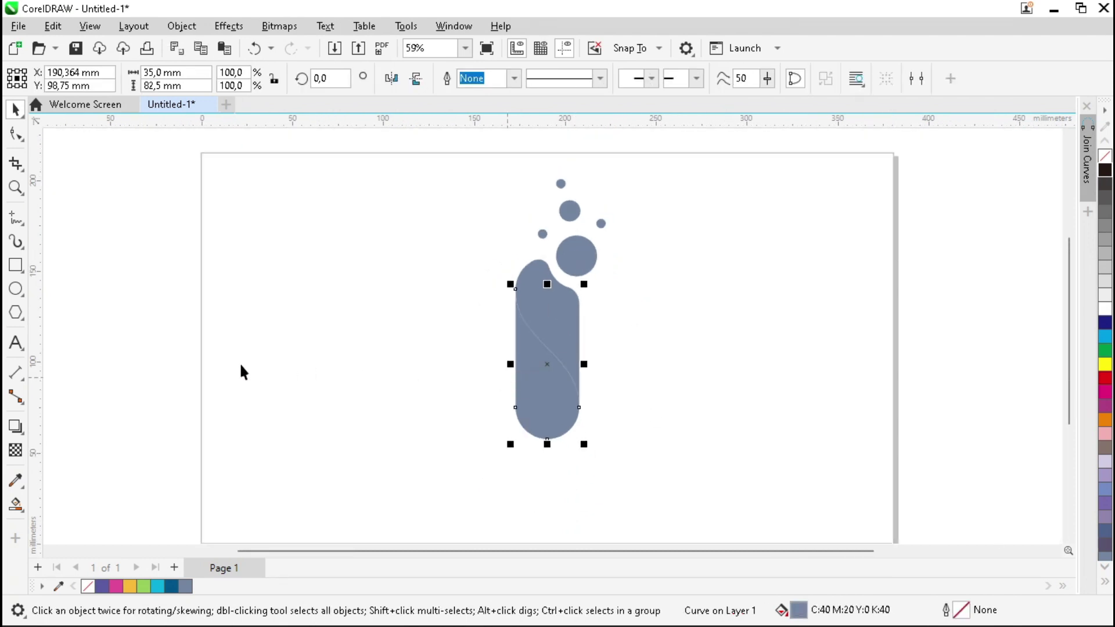
{"action": "left_click", "coordinate": [23, 514]}
{"action": "left_click", "coordinate": [86, 508]}
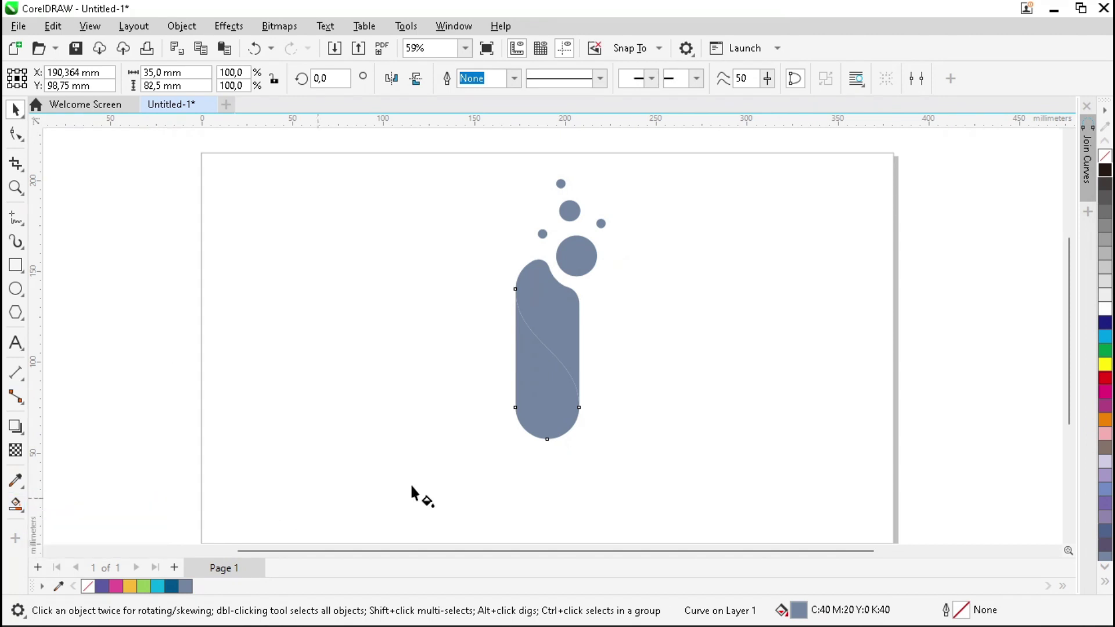
{"action": "scroll", "coordinate": [548, 428], "scroll_direction": "up", "scroll_amount": 2}
{"action": "left_click_drag", "start_coordinate": [501, 221], "coordinate": [552, 459]}
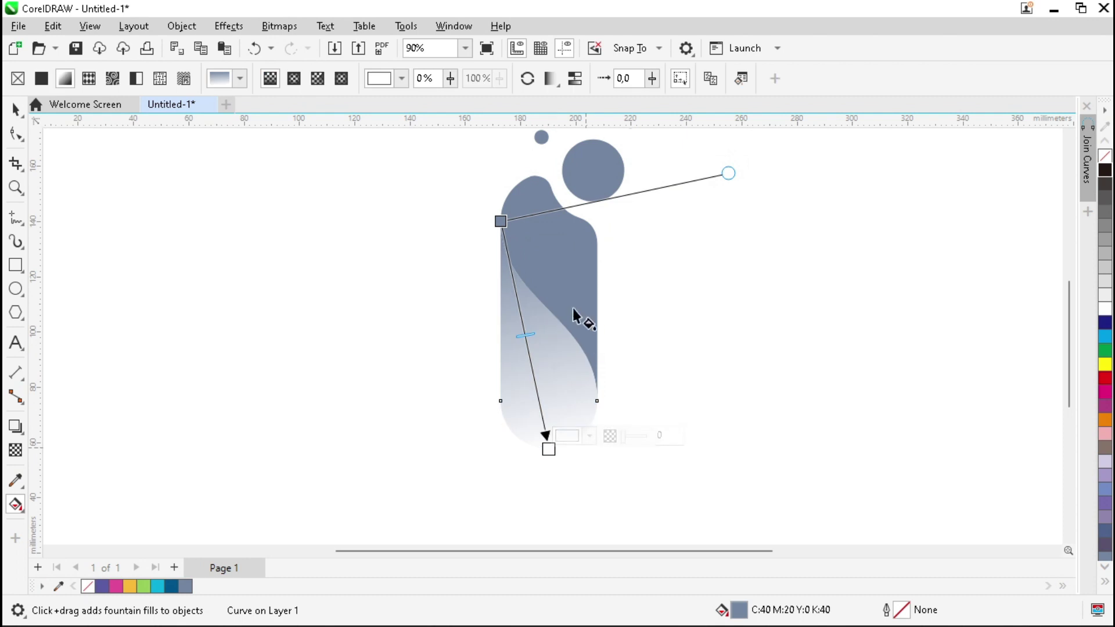
{"action": "double_click", "coordinate": [527, 344]}
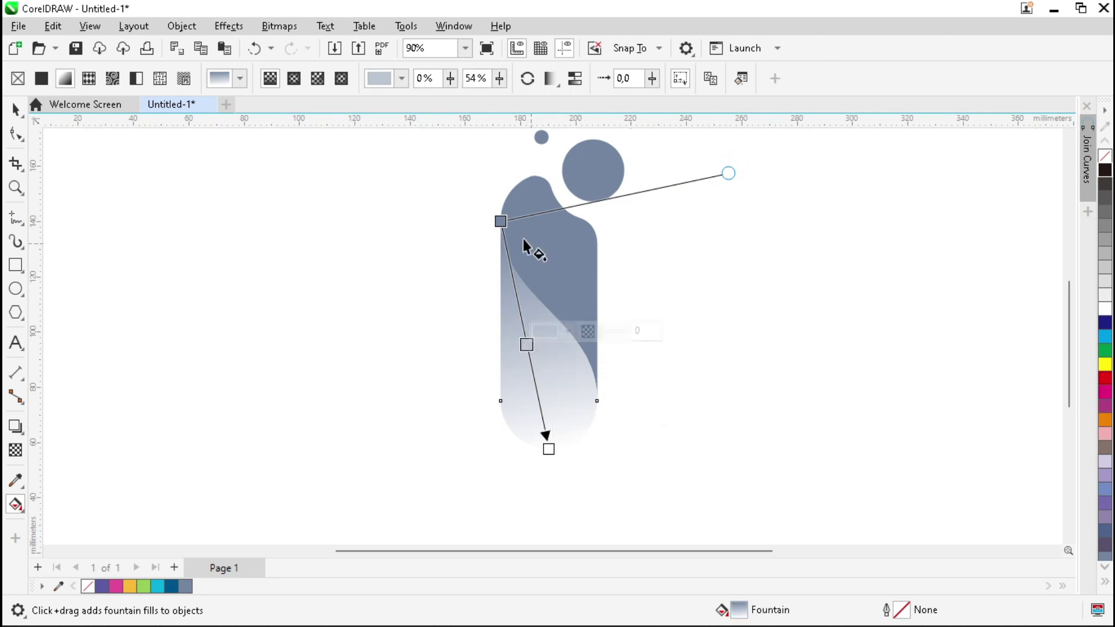
- Colour the lower piece's gradient violet at the start, magenta in the middle and yellow-orange at the end
{"action": "left_click", "coordinate": [500, 221]}
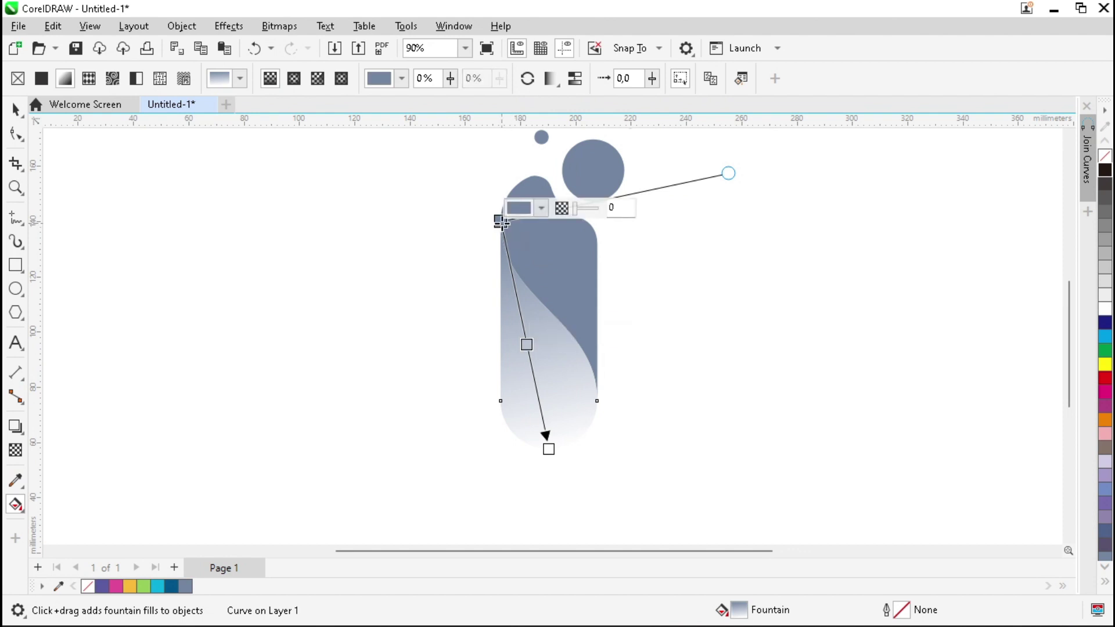
{"action": "left_click", "coordinate": [101, 586]}
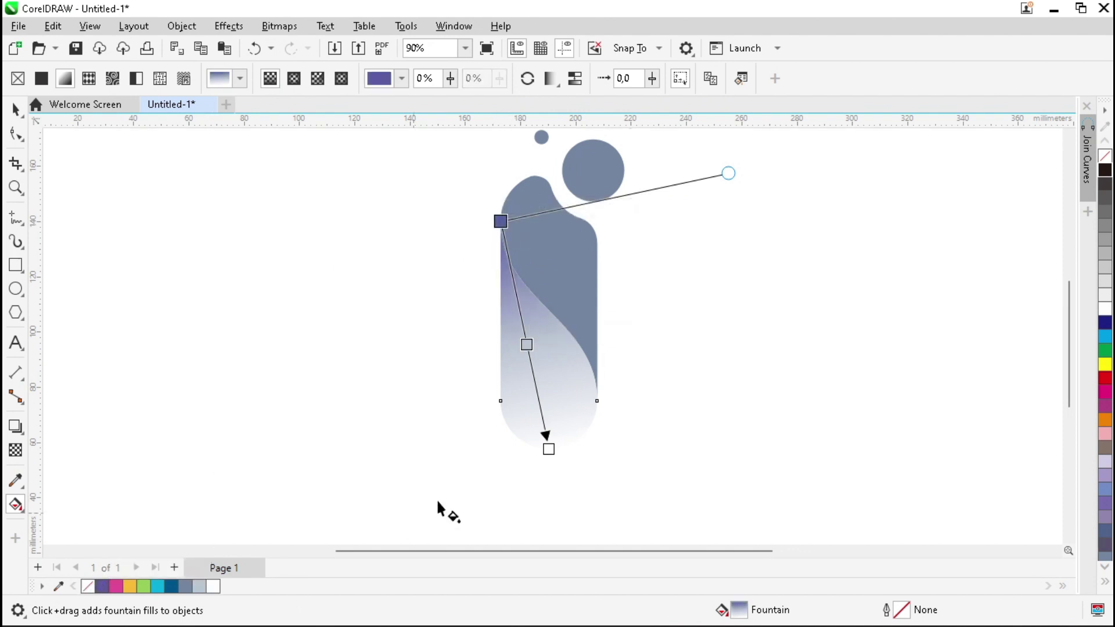
{"action": "left_click", "coordinate": [526, 346]}
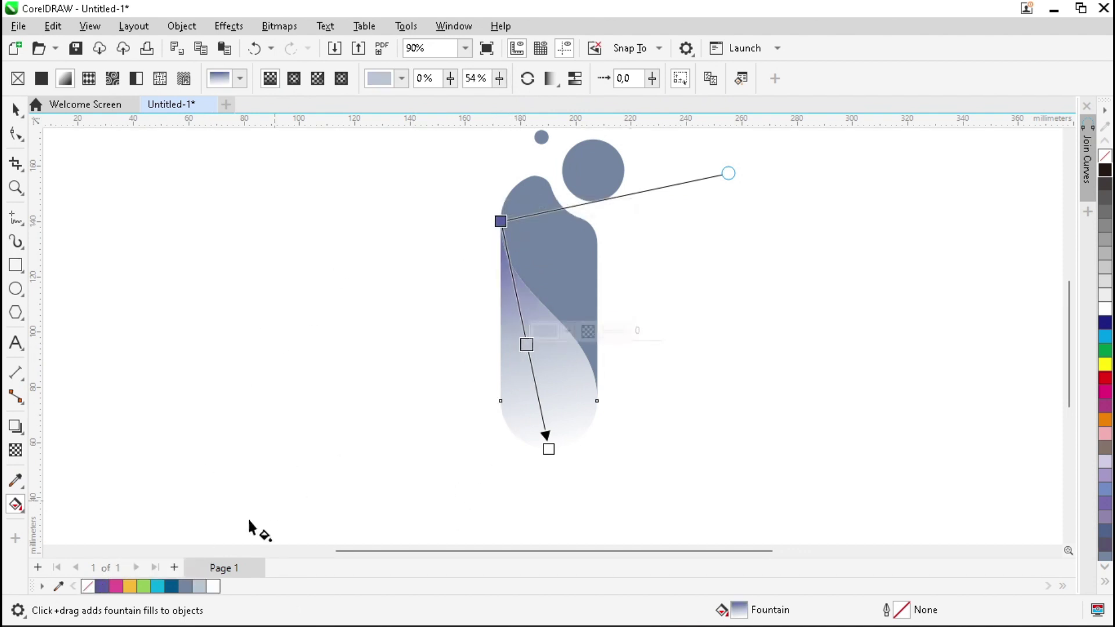
{"action": "left_click", "coordinate": [115, 587]}
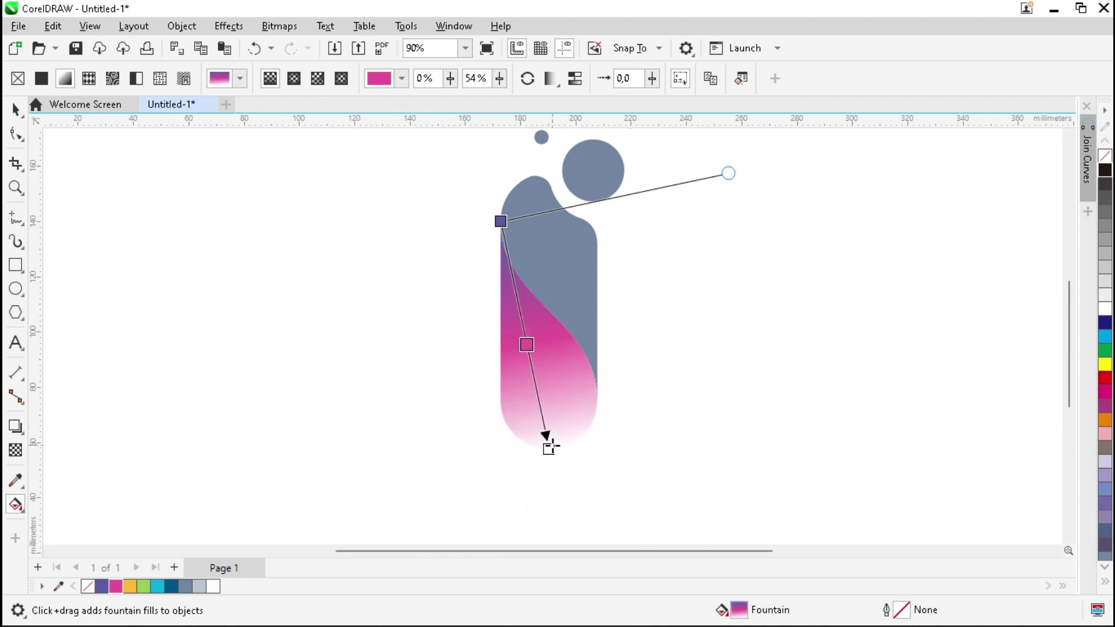
{"action": "left_click", "coordinate": [549, 447]}
{"action": "left_click", "coordinate": [129, 587]}
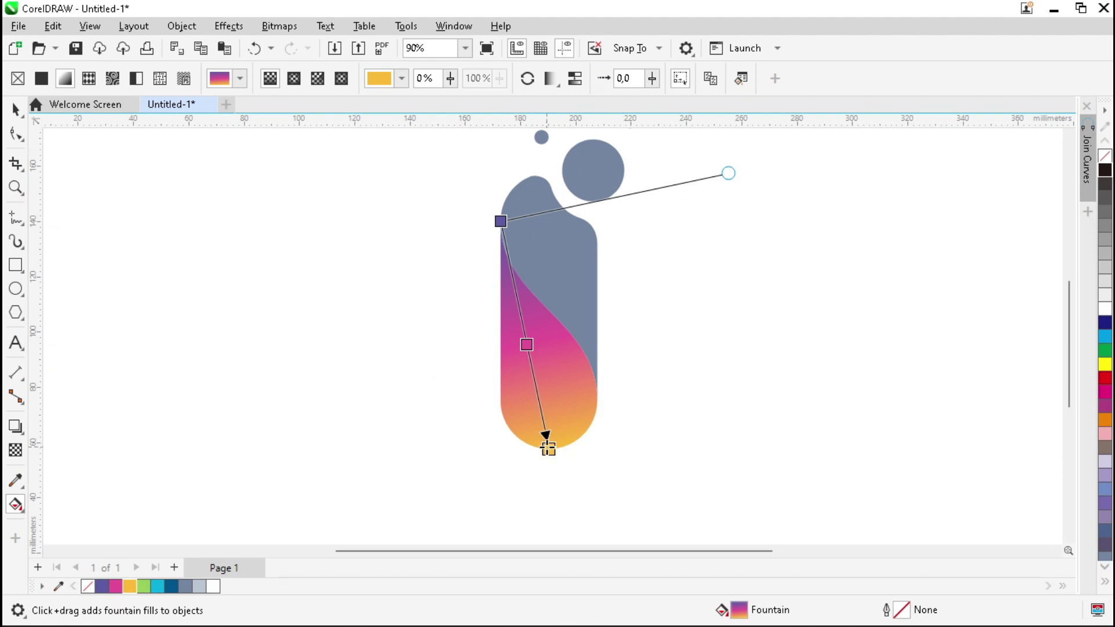
- Apply a linear fountain fill to the upper piece from its rounded peak to its lower right tip, adding a colour node at 47%
{"action": "left_click", "coordinate": [587, 299]}
{"action": "scroll", "coordinate": [553, 281], "scroll_direction": "down", "scroll_amount": 2}
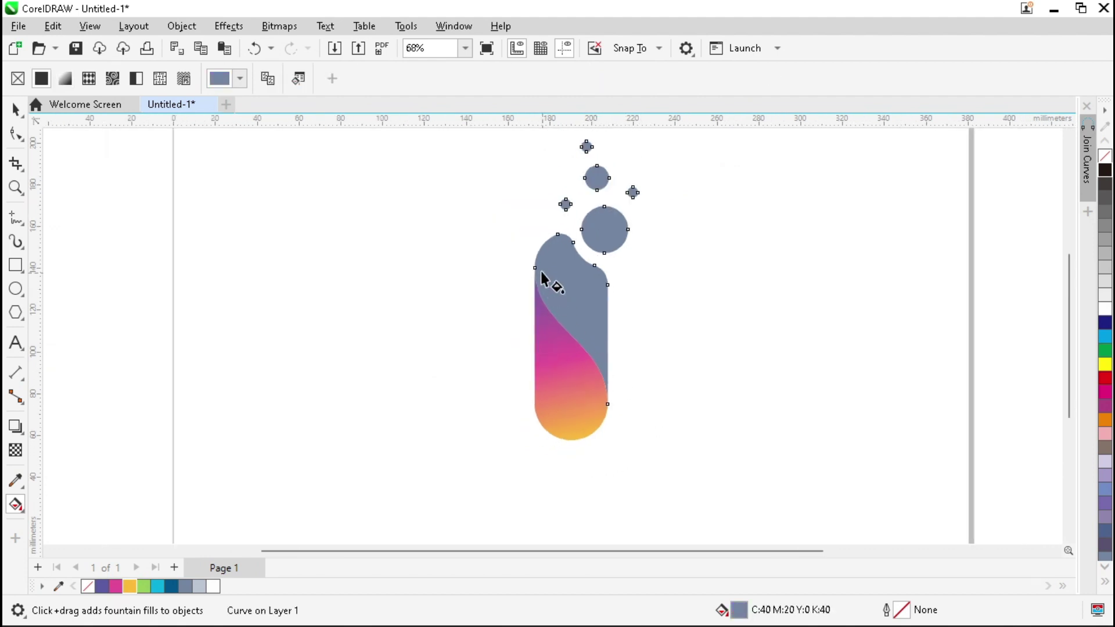
{"action": "scroll", "coordinate": [543, 267], "scroll_direction": "up", "scroll_amount": 1}
{"action": "left_click_drag", "start_coordinate": [545, 217], "coordinate": [616, 428]}
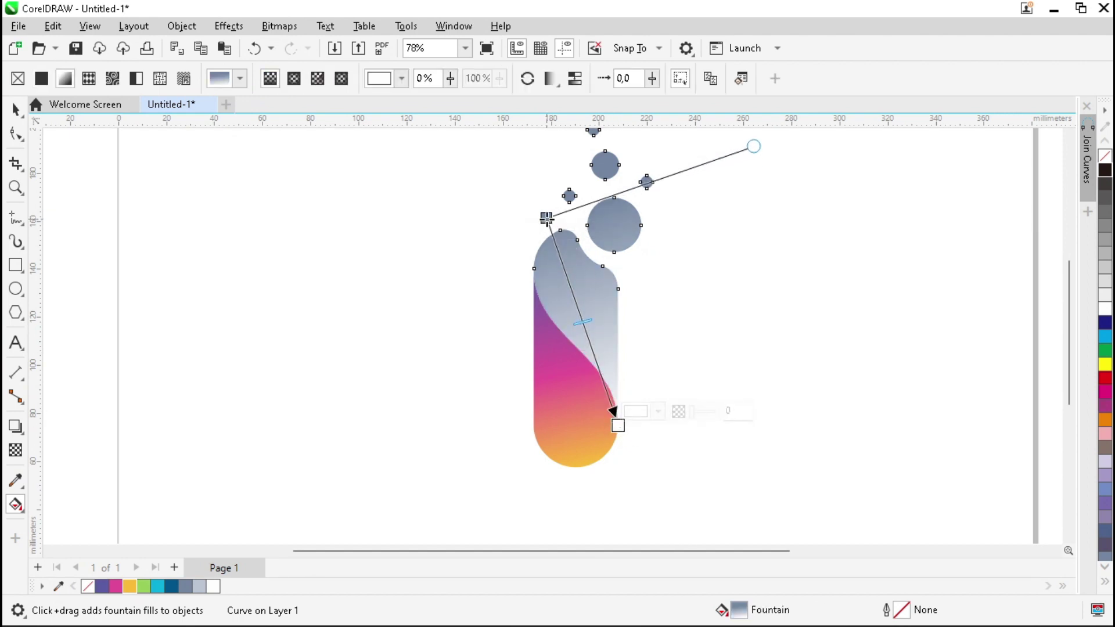
{"action": "left_click_drag", "start_coordinate": [547, 218], "coordinate": [551, 225]}
{"action": "scroll", "coordinate": [598, 296], "scroll_direction": "up", "scroll_amount": 3}
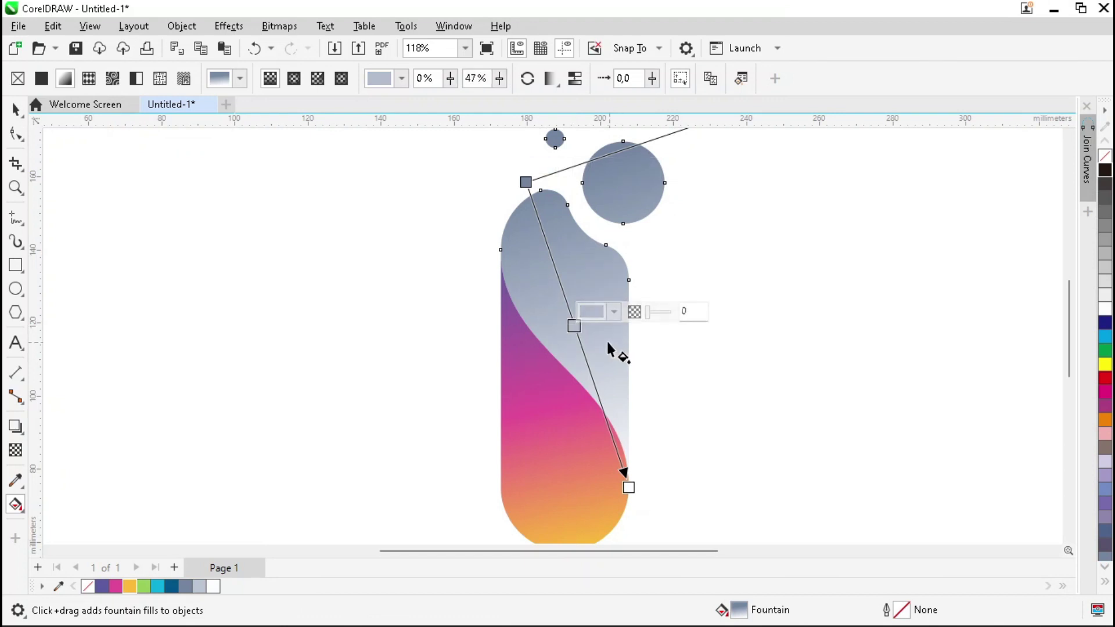
{"action": "left_click_drag", "start_coordinate": [525, 182], "coordinate": [532, 194]}
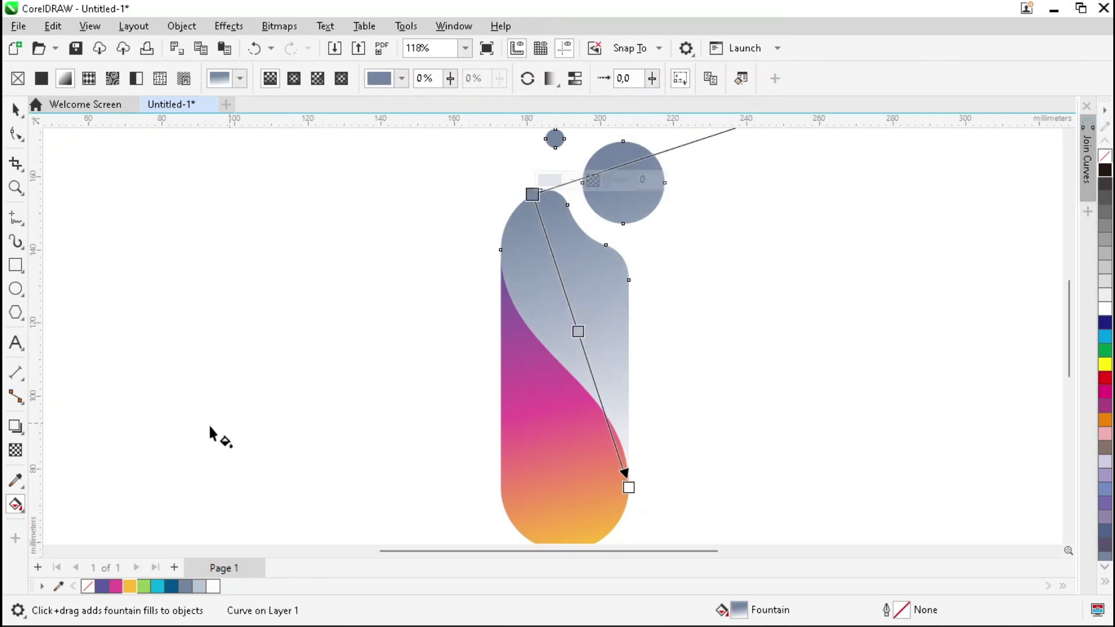
- Colour the upper piece's gradient light green at the start, cyan in the middle and dark blue at the end, then deselect it
{"action": "left_click", "coordinate": [146, 586]}
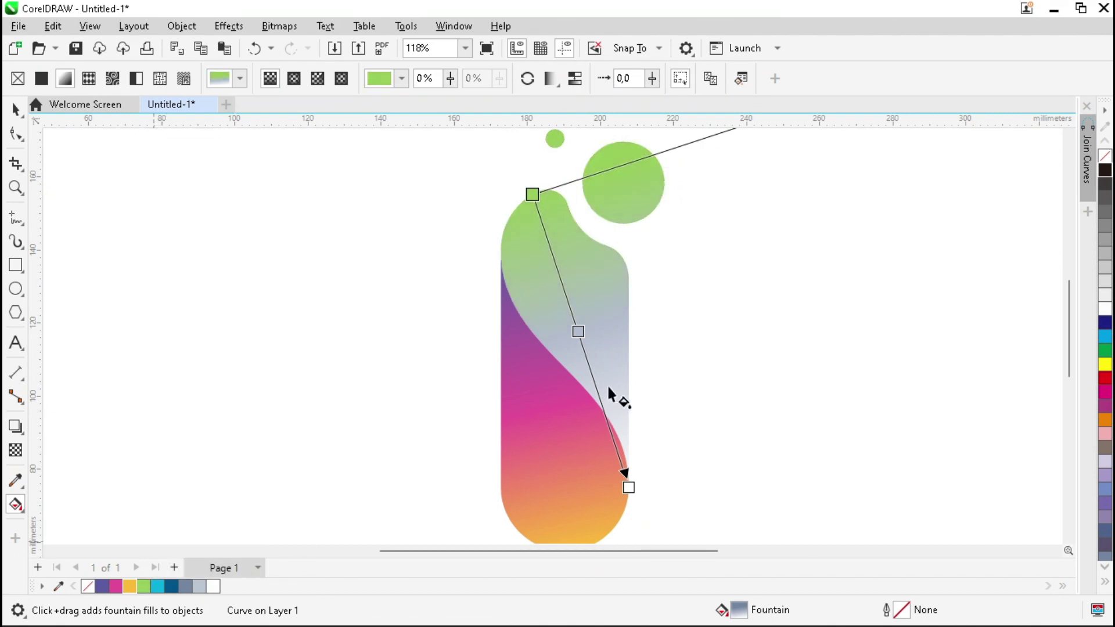
{"action": "double_click", "coordinate": [578, 330]}
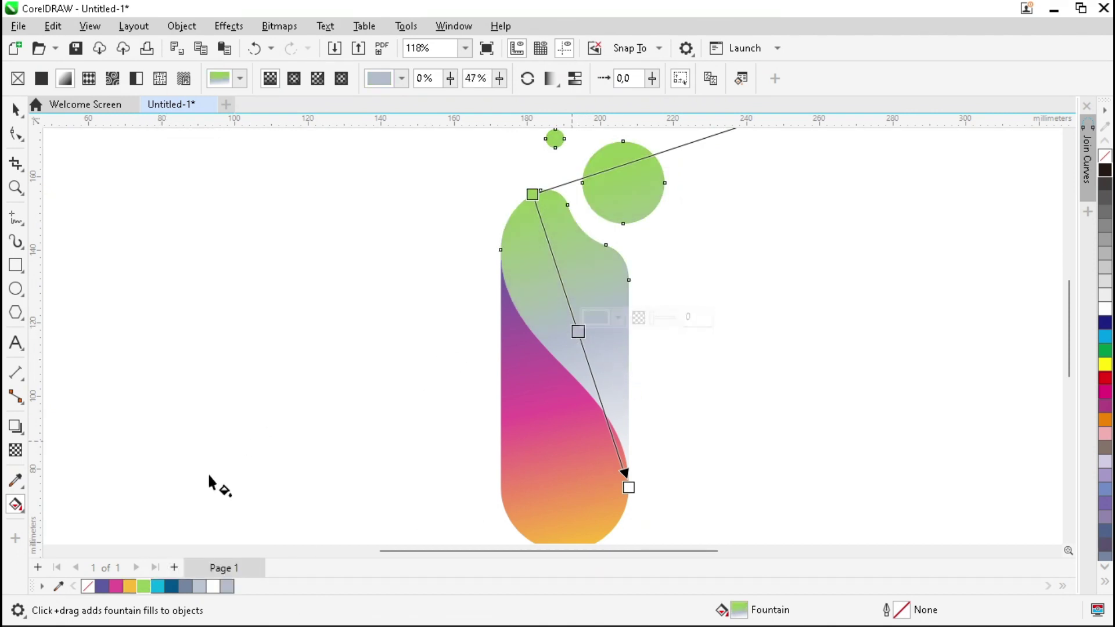
{"action": "left_click", "coordinate": [158, 587]}
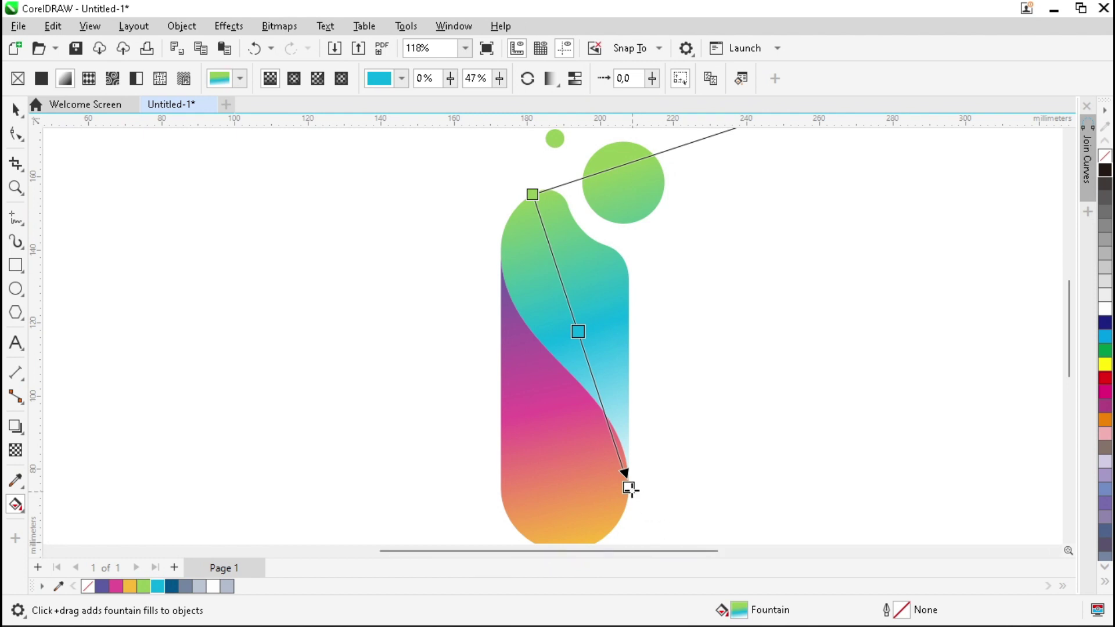
{"action": "left_click", "coordinate": [629, 488]}
{"action": "left_click", "coordinate": [172, 587]}
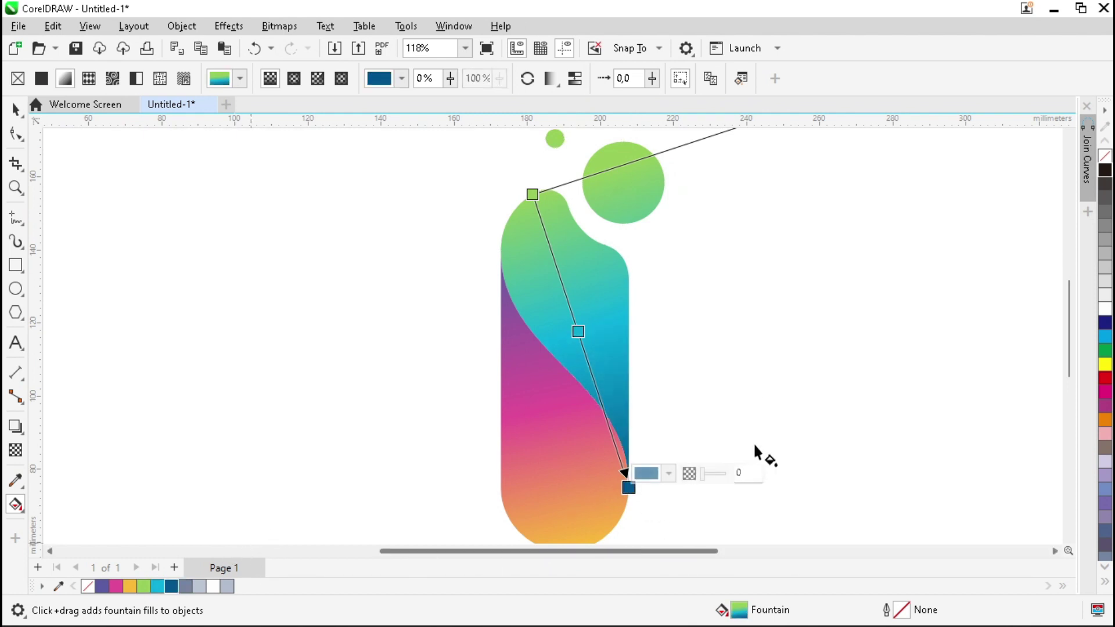
{"action": "scroll", "coordinate": [489, 382], "scroll_direction": "down", "scroll_amount": 3}
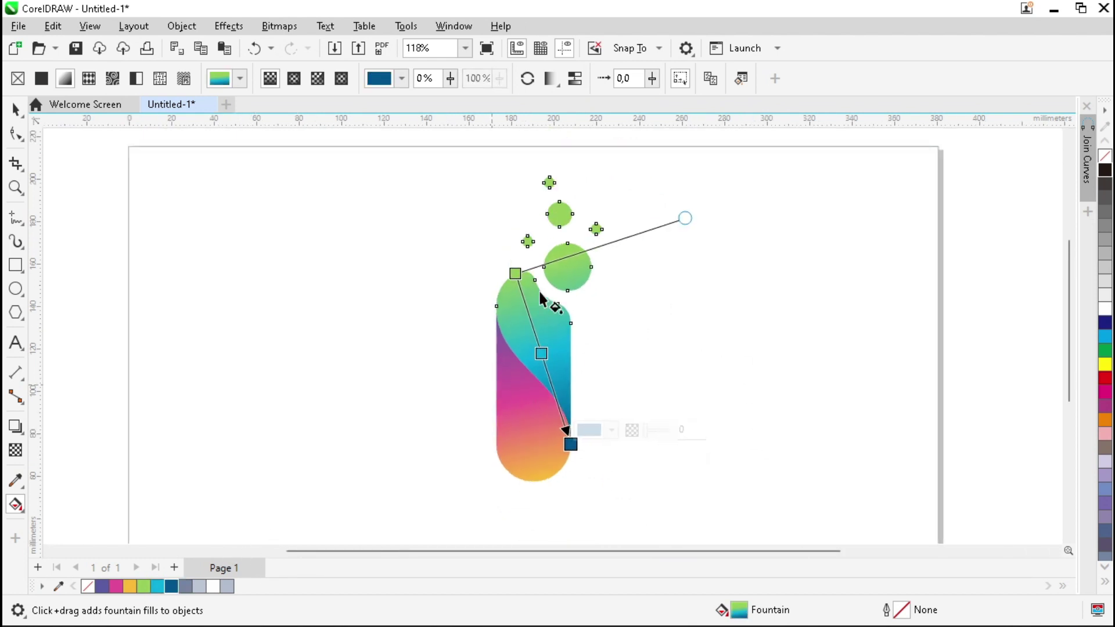
{"action": "left_click", "coordinate": [405, 259]}
{"action": "scroll", "coordinate": [405, 260], "scroll_direction": "up", "scroll_amount": 1}
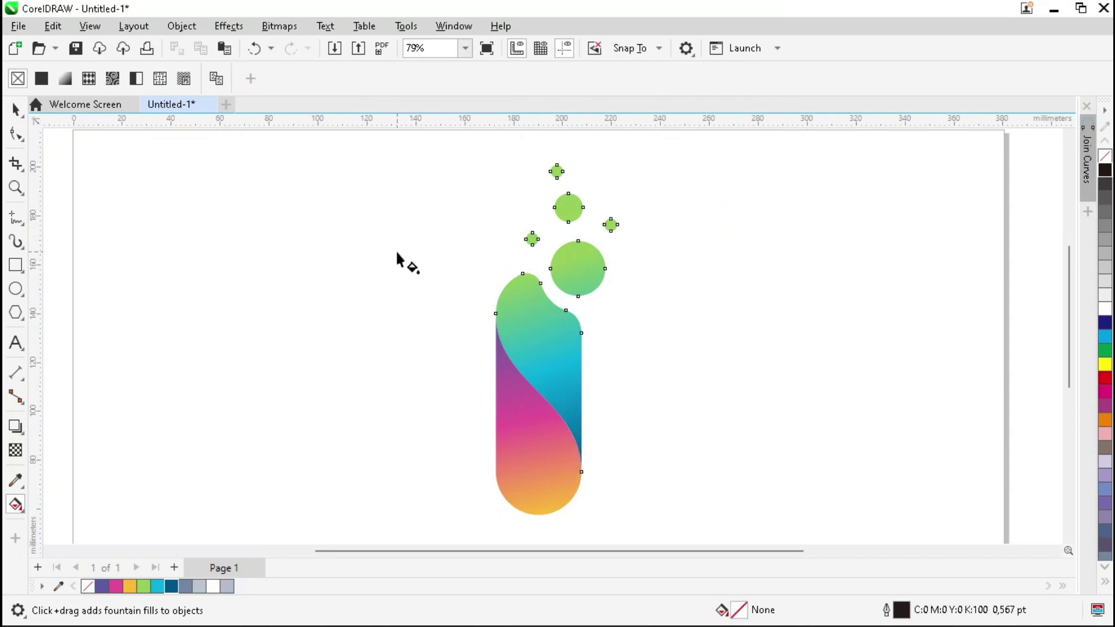
{"action": "key", "text": "space"}
{"action": "left_click", "coordinate": [538, 317]}
{"action": "left_click", "coordinate": [730, 319]}
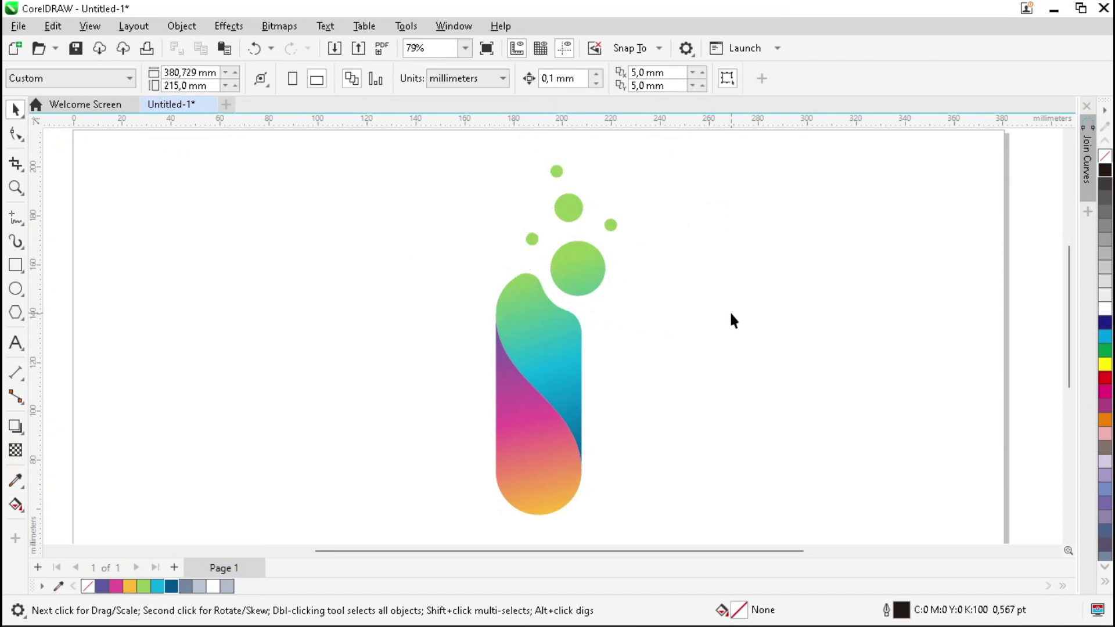
- Apply a downward inner shadow, offset about 3.8 mm, to the combined upper capsule piece and bubbles
{"action": "scroll", "coordinate": [766, 355], "scroll_direction": "up", "scroll_amount": 1}
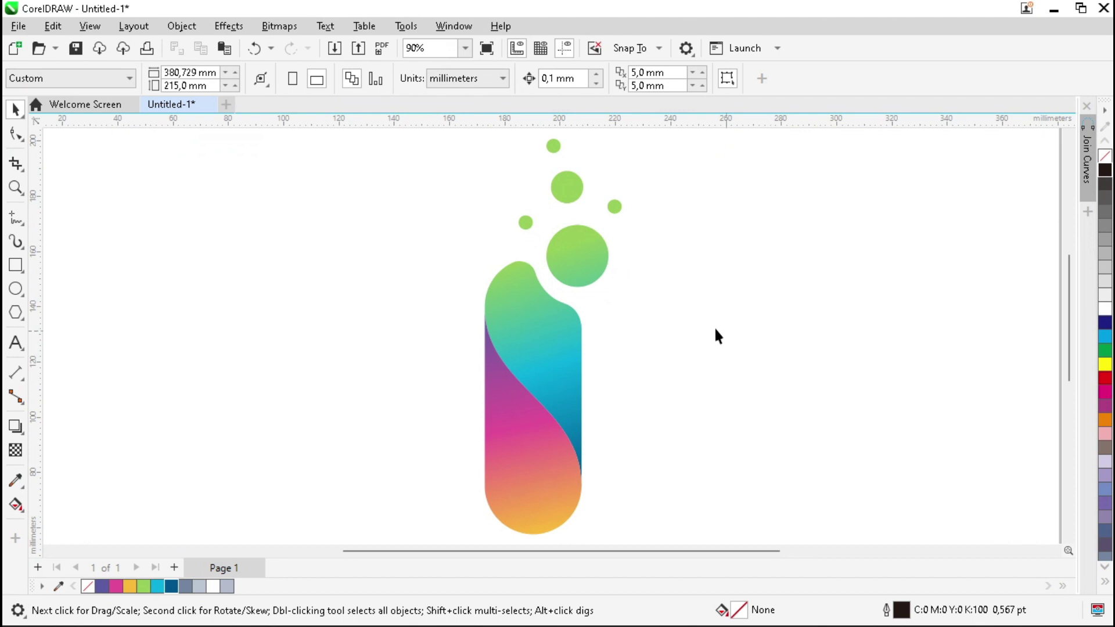
{"action": "scroll", "coordinate": [546, 215], "scroll_direction": "down", "scroll_amount": 3}
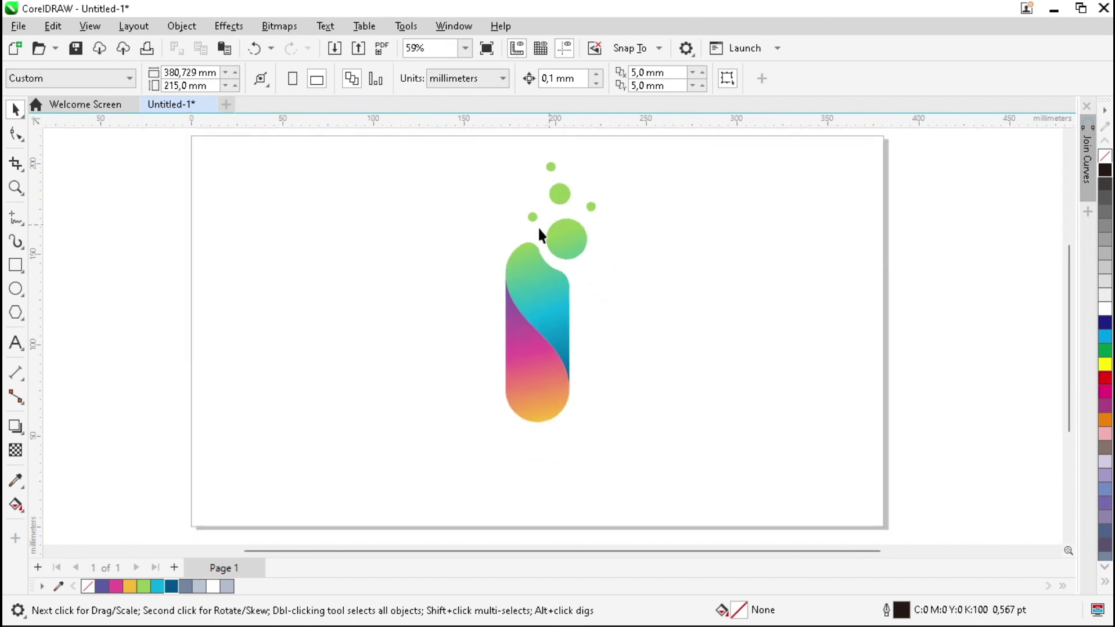
{"action": "left_click", "coordinate": [528, 272]}
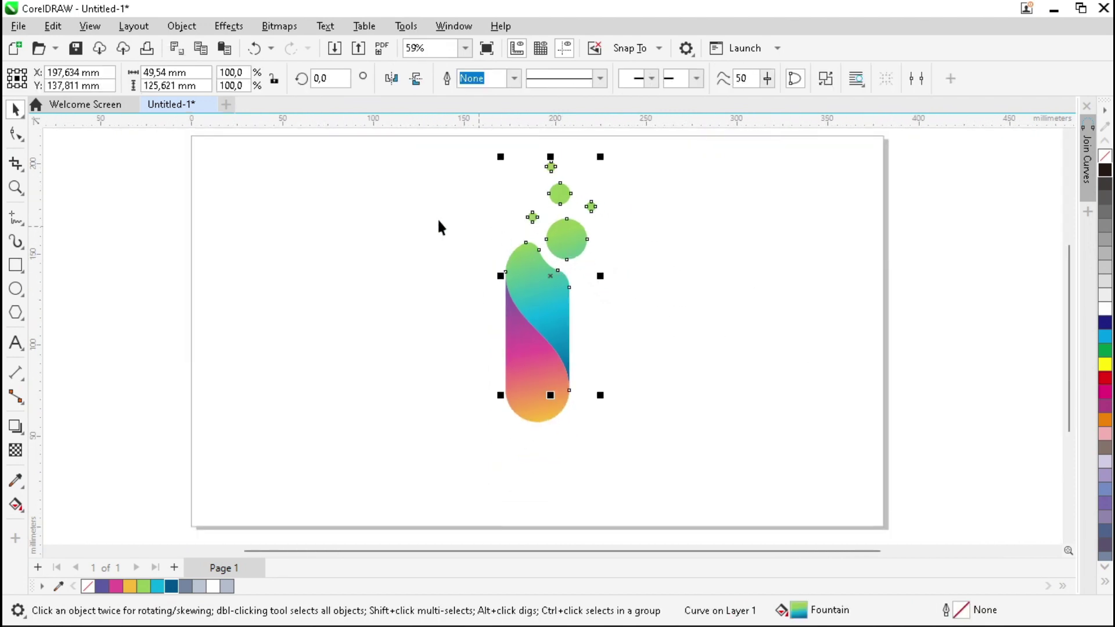
{"action": "left_click", "coordinate": [24, 436]}
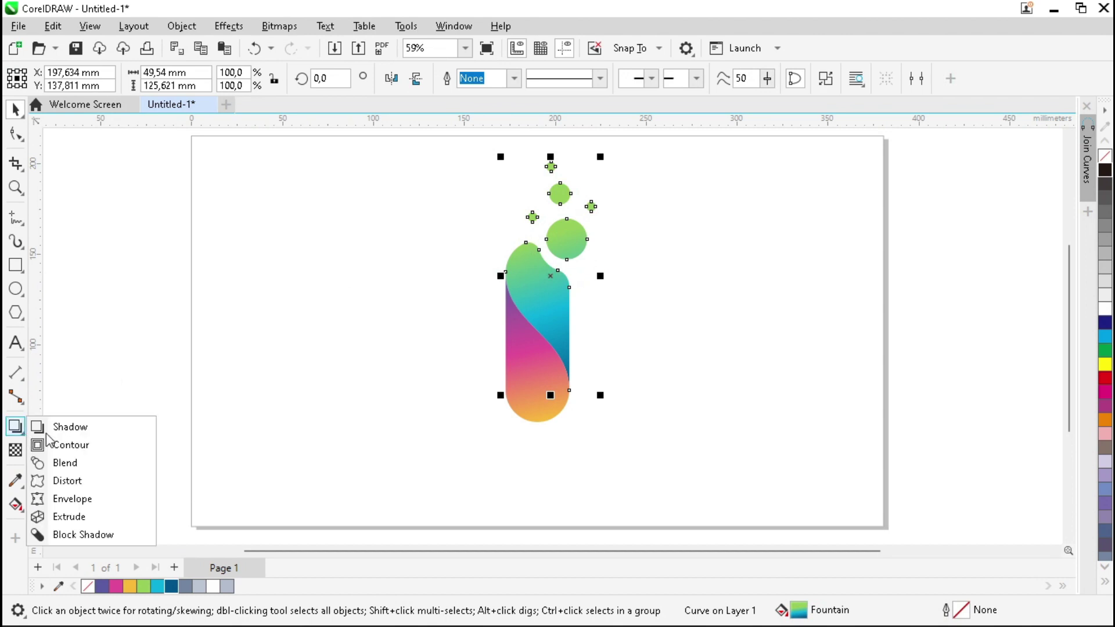
{"action": "left_click", "coordinate": [81, 427]}
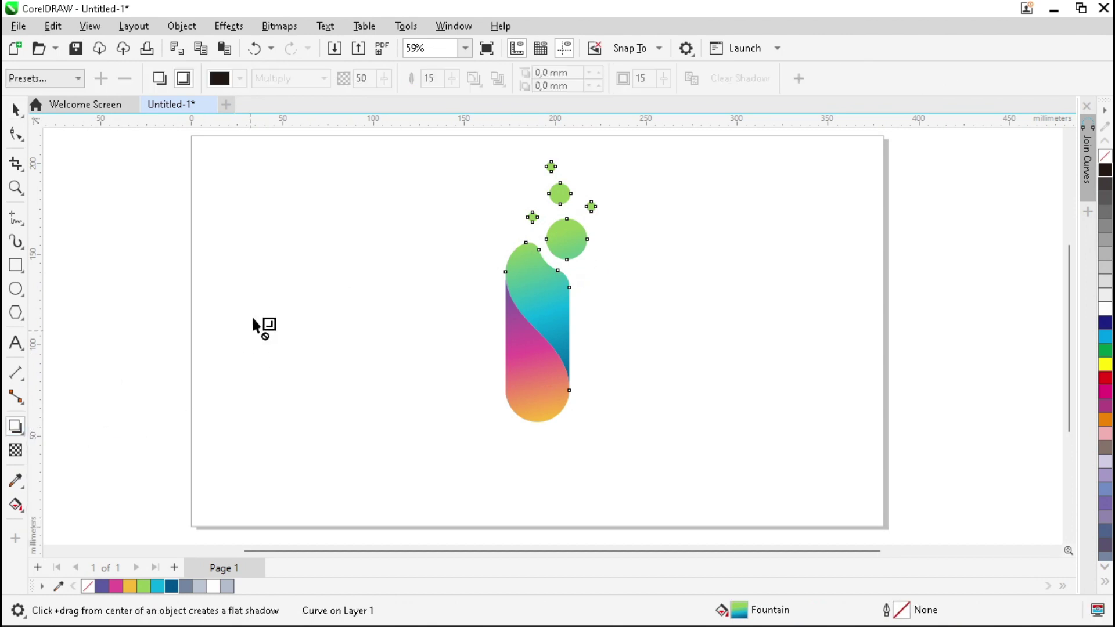
{"action": "left_click", "coordinate": [191, 80]}
{"action": "scroll", "coordinate": [551, 284], "scroll_direction": "down", "scroll_amount": 1}
{"action": "scroll", "coordinate": [550, 285], "scroll_direction": "up", "scroll_amount": 3}
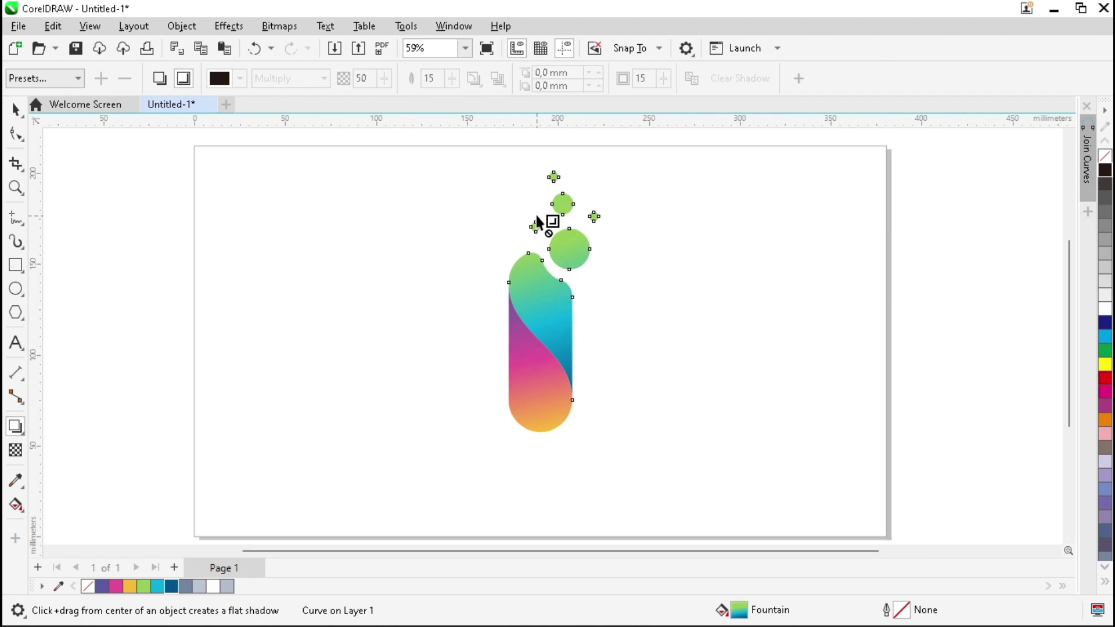
{"action": "left_click_drag", "start_coordinate": [560, 310], "coordinate": [559, 473]}
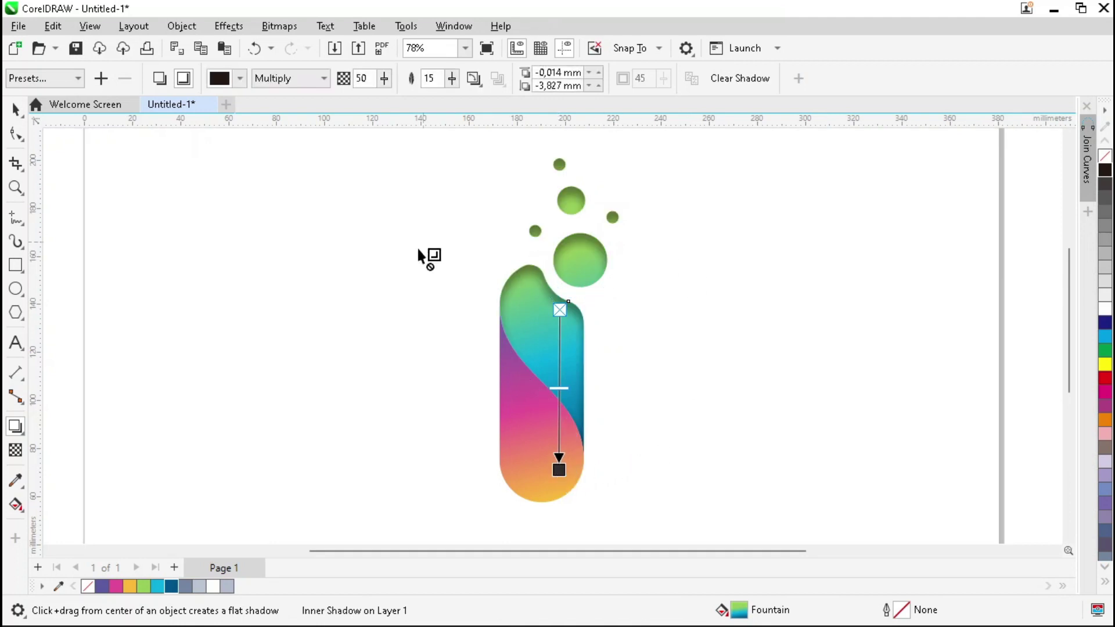
- Apply a downward inner shadow, offset about 4.75 mm, to the lower capsule piece, then deselect it
{"action": "scroll", "coordinate": [522, 379], "scroll_direction": "down", "scroll_amount": 2}
{"action": "scroll", "coordinate": [516, 406], "scroll_direction": "up", "scroll_amount": 5}
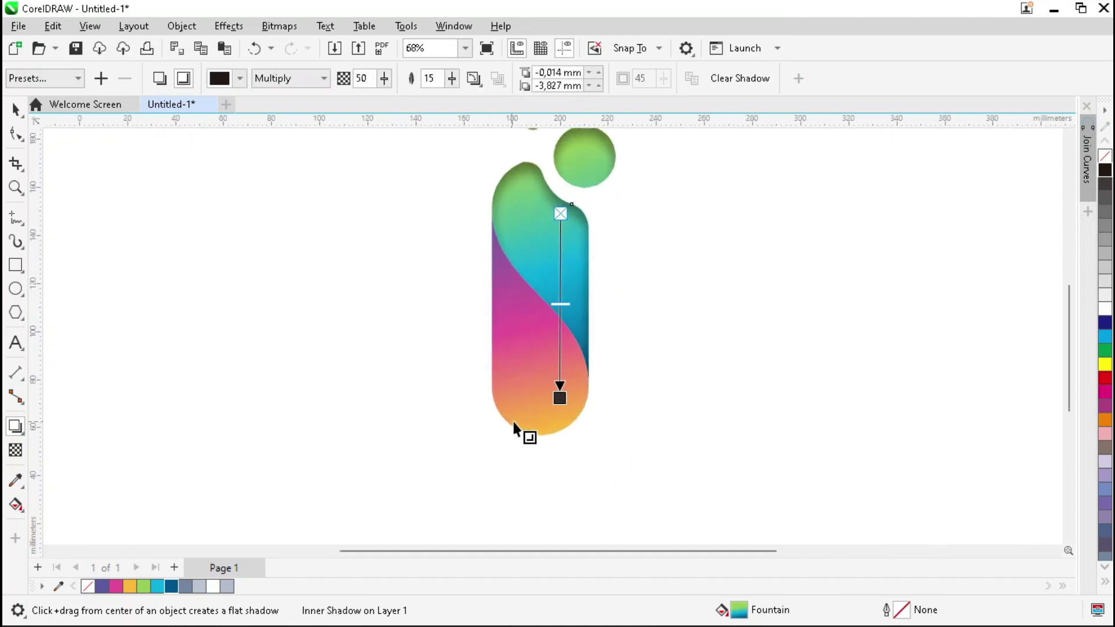
{"action": "left_click", "coordinate": [517, 379]}
{"action": "left_click_drag", "start_coordinate": [543, 306], "coordinate": [542, 453]}
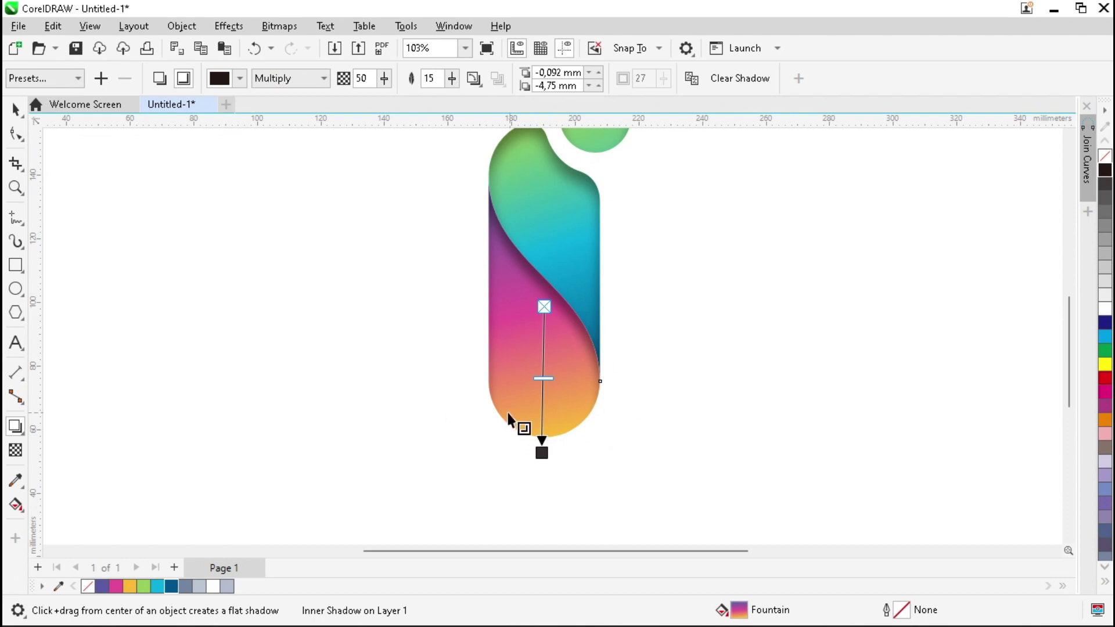
{"action": "left_click", "coordinate": [405, 410]}
{"action": "key", "text": "space"}
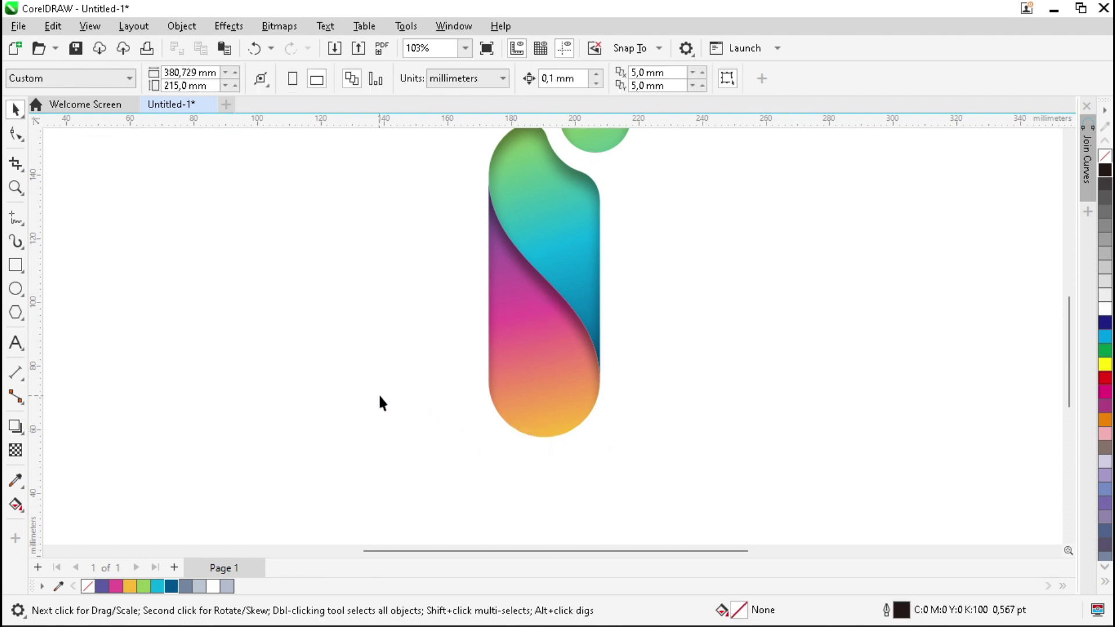
- Draw a flat ellipse about 32 mm wide and 10.7 mm high, centred just beneath the capsule
{"action": "scroll", "coordinate": [747, 383], "scroll_direction": "down", "scroll_amount": 1}
{"action": "scroll", "coordinate": [594, 404], "scroll_direction": "down", "scroll_amount": 3}
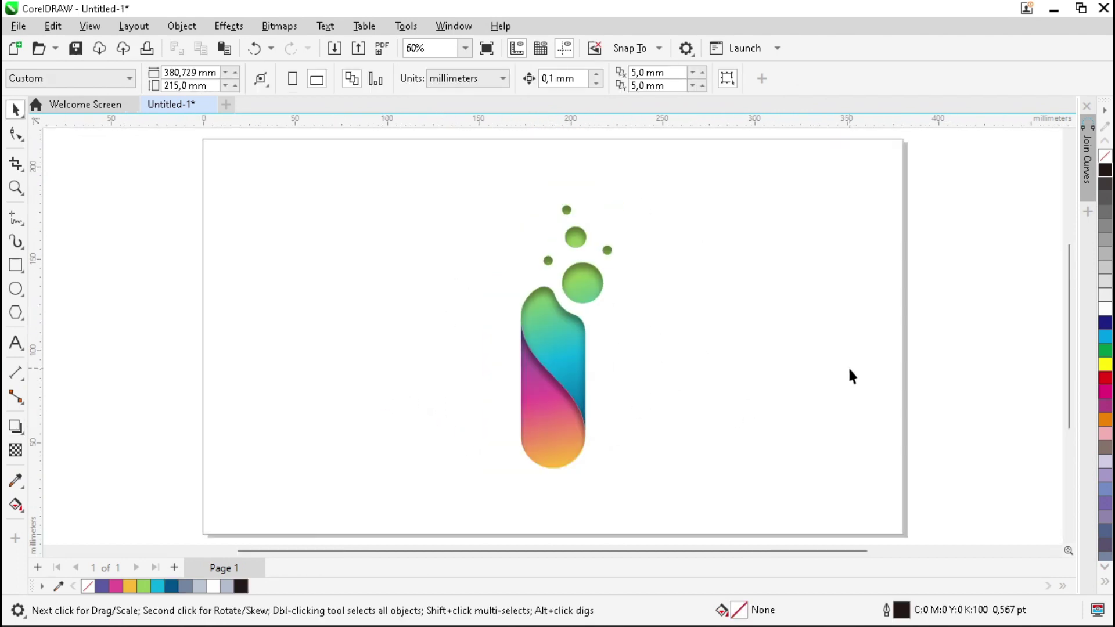
{"action": "left_click", "coordinate": [13, 291]}
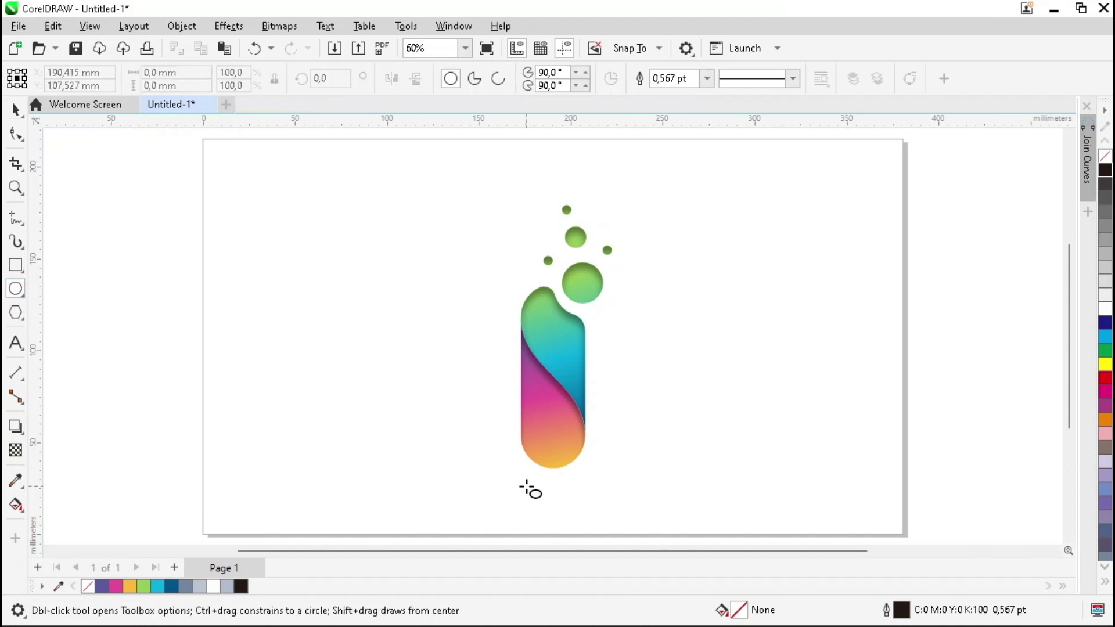
{"action": "left_click_drag", "start_coordinate": [525, 491], "coordinate": [584, 509]}
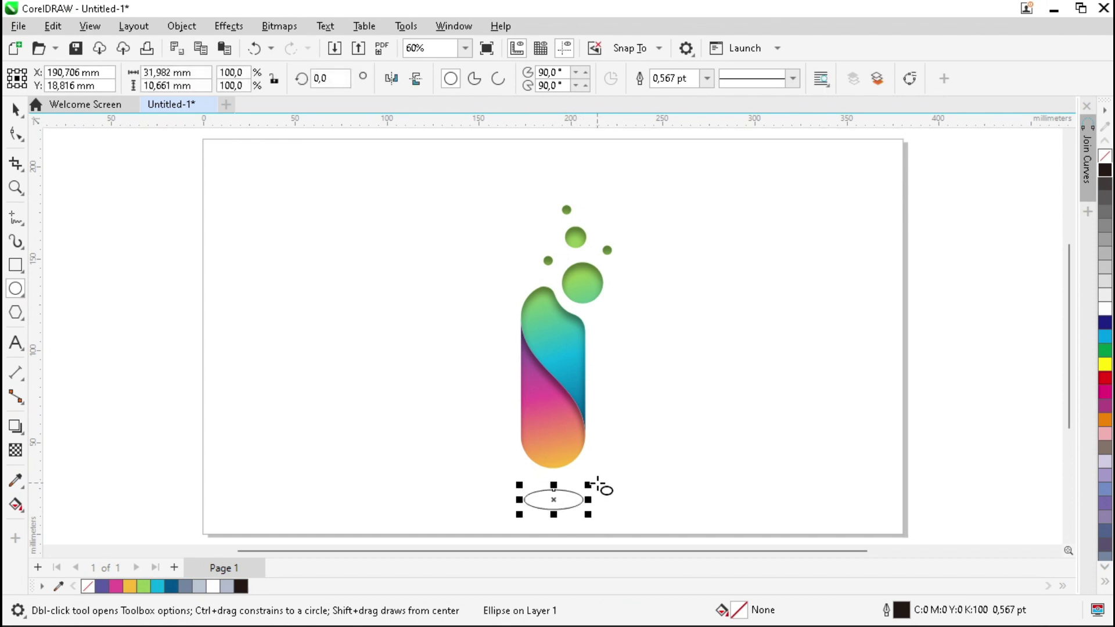
{"action": "key", "text": "space"}
{"action": "left_click", "coordinate": [550, 452]}
{"action": "left_click", "coordinate": [597, 500]}
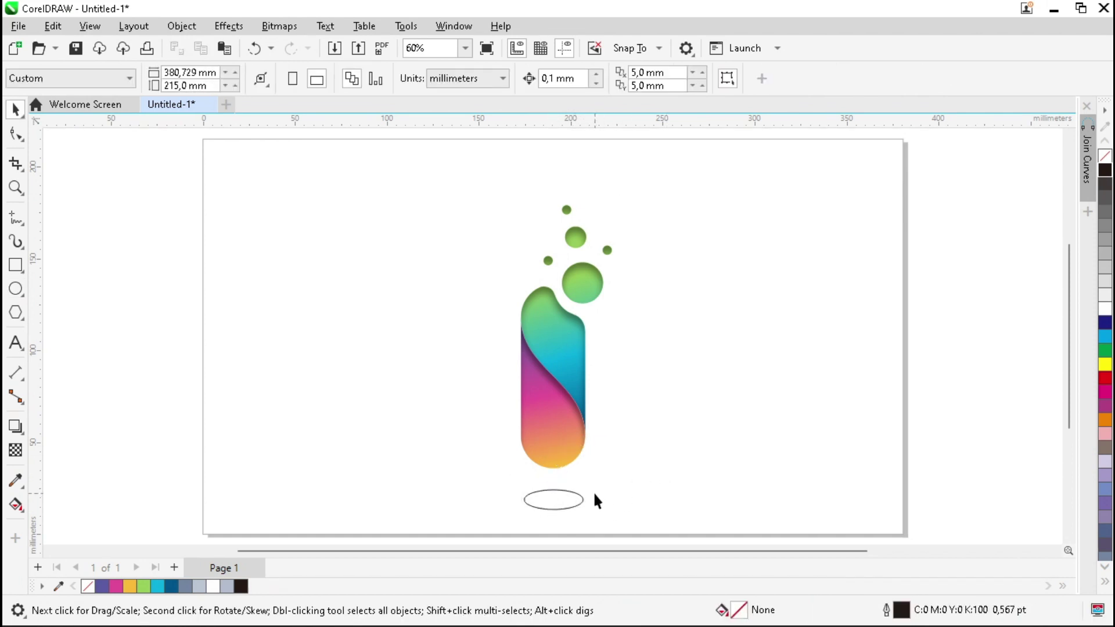
- Fill the ellipse beneath the capsule with black and remove its outline
{"action": "left_click", "coordinate": [582, 500]}
{"action": "left_click", "coordinate": [1105, 171]}
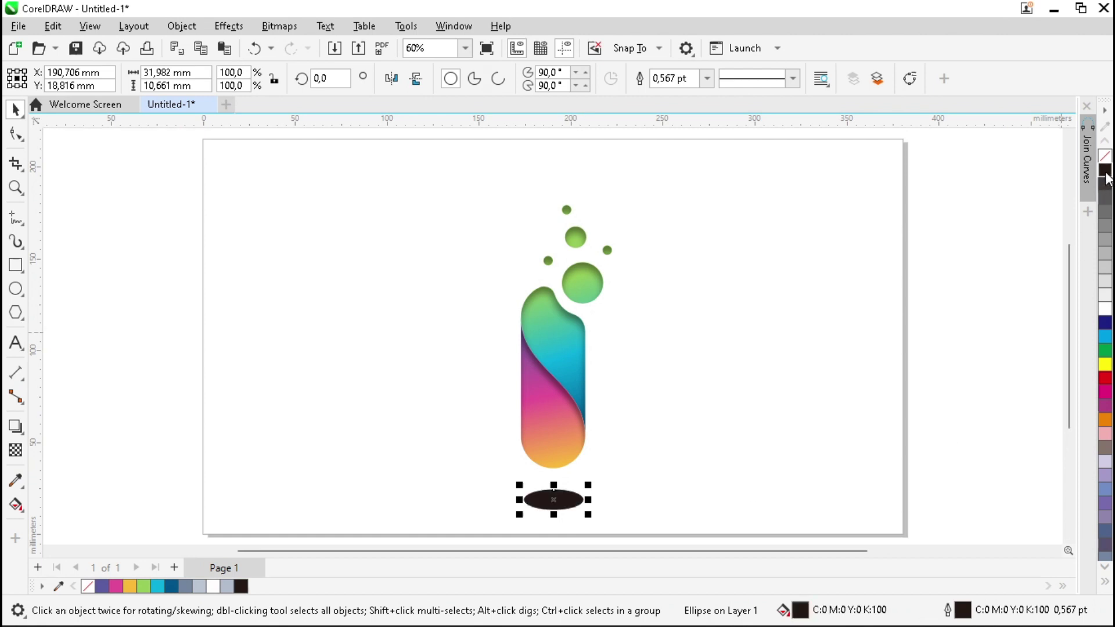
{"action": "left_click", "coordinate": [707, 78]}
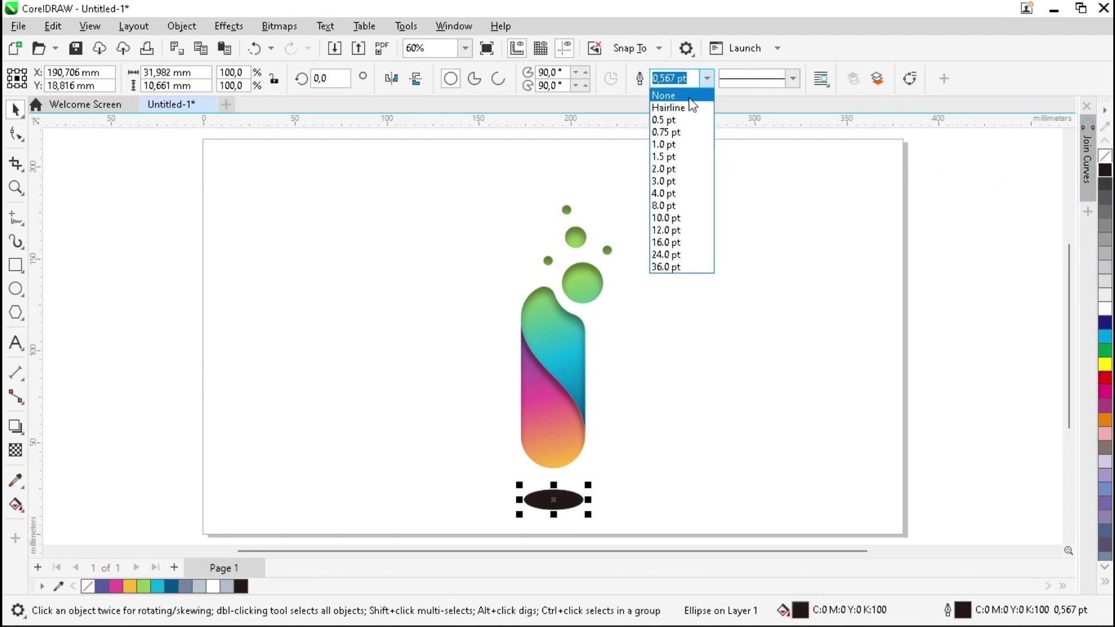
{"action": "left_click", "coordinate": [668, 94]}
- Soften the black ellipse into a floor shadow with a Gaussian Blur of 41.2 pixels radius, then deselect it
{"action": "left_click", "coordinate": [229, 26]}
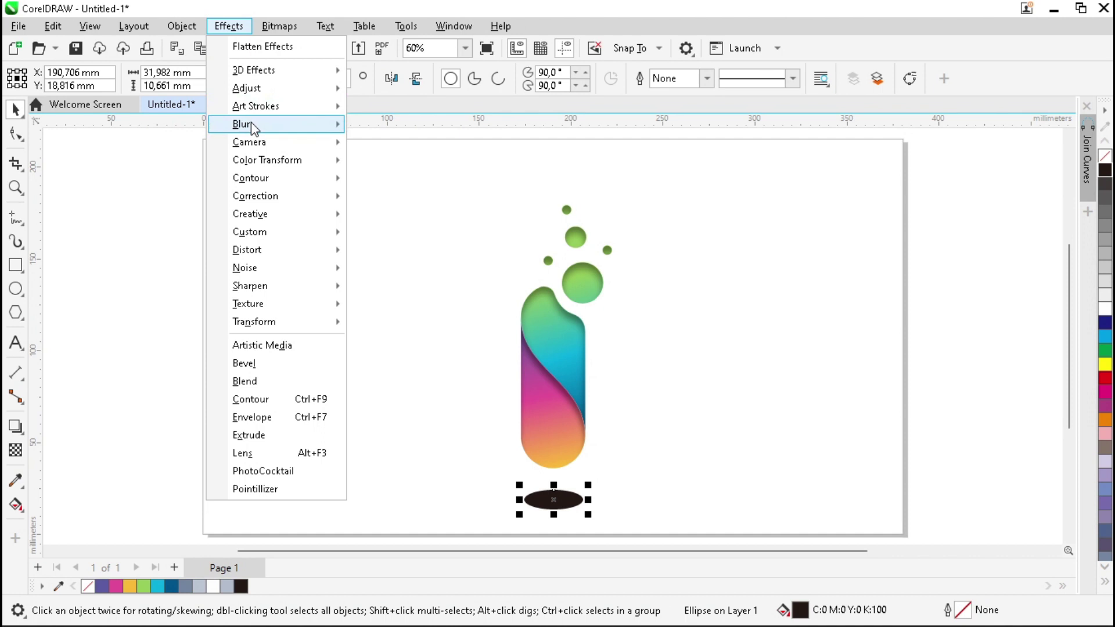
{"action": "mouse_move", "coordinate": [251, 123]}
{"action": "left_click", "coordinate": [418, 185]}
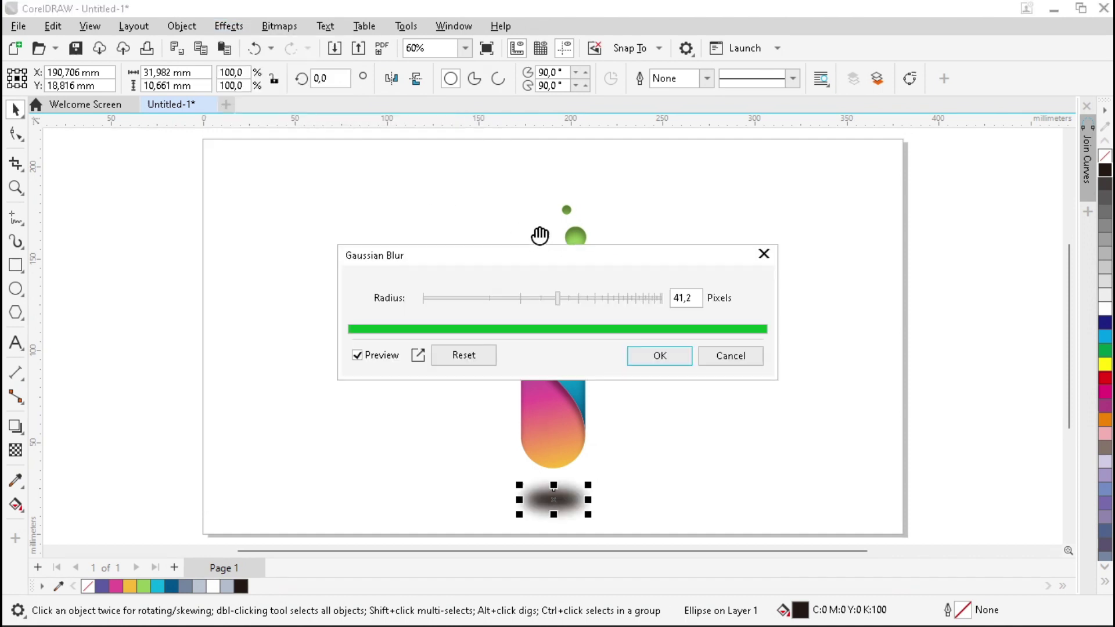
{"action": "left_click_drag", "start_coordinate": [544, 255], "coordinate": [766, 122]}
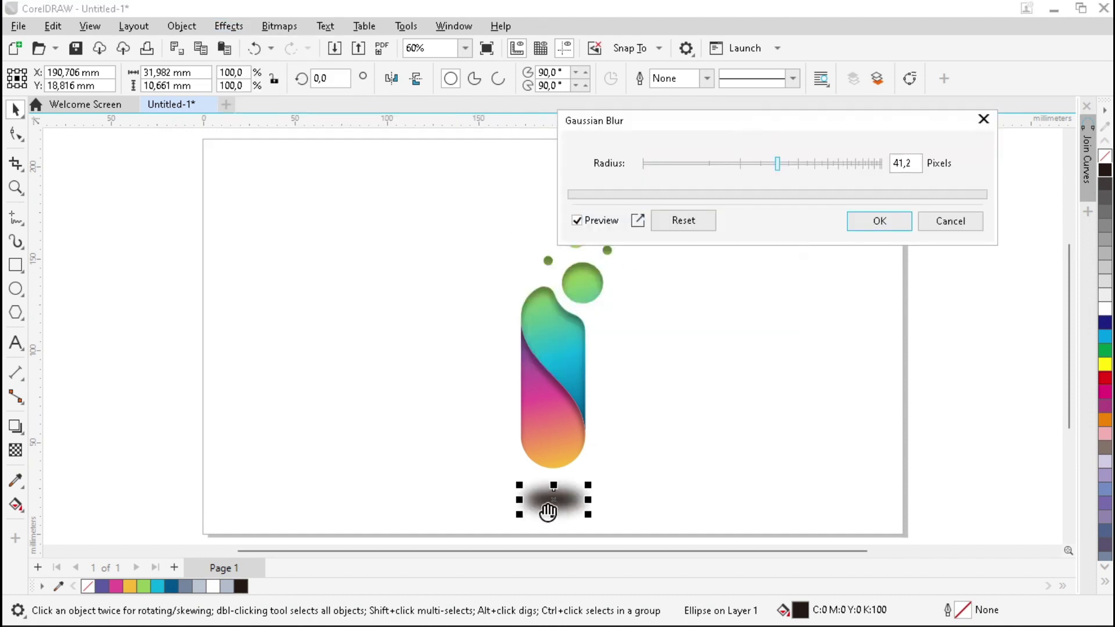
{"action": "left_click", "coordinate": [873, 225]}
{"action": "left_click", "coordinate": [633, 343]}
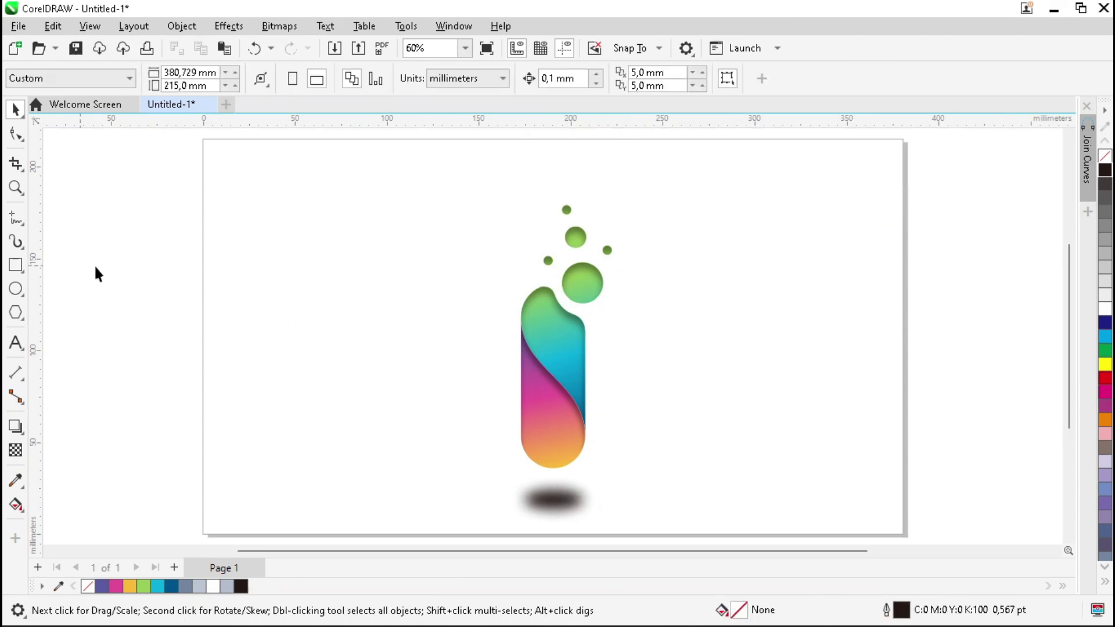
- Zoom in on the finished logo and its floor shadow and view the artwork full screen
{"action": "key", "text": "z"}
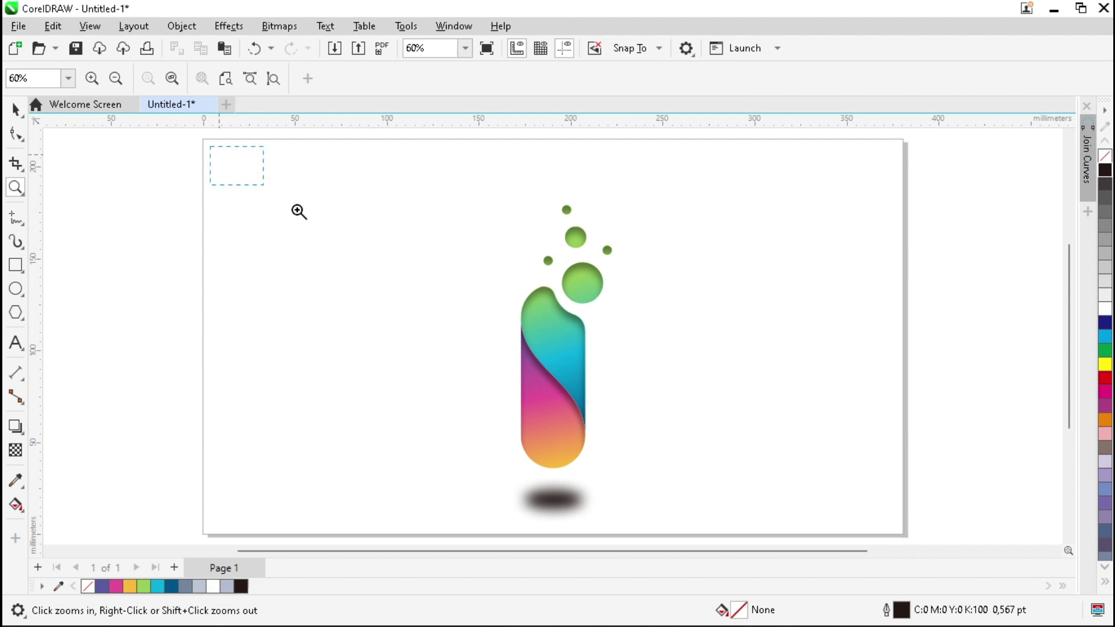
{"action": "left_click_drag", "start_coordinate": [771, 467], "coordinate": [899, 531]}
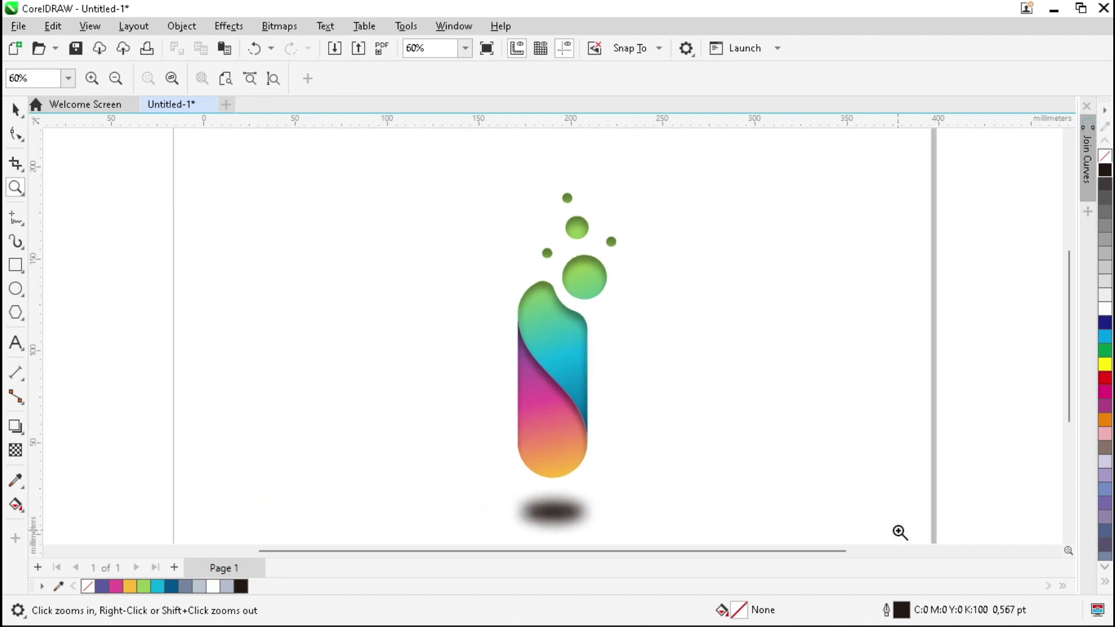
{"action": "key", "text": "space"}
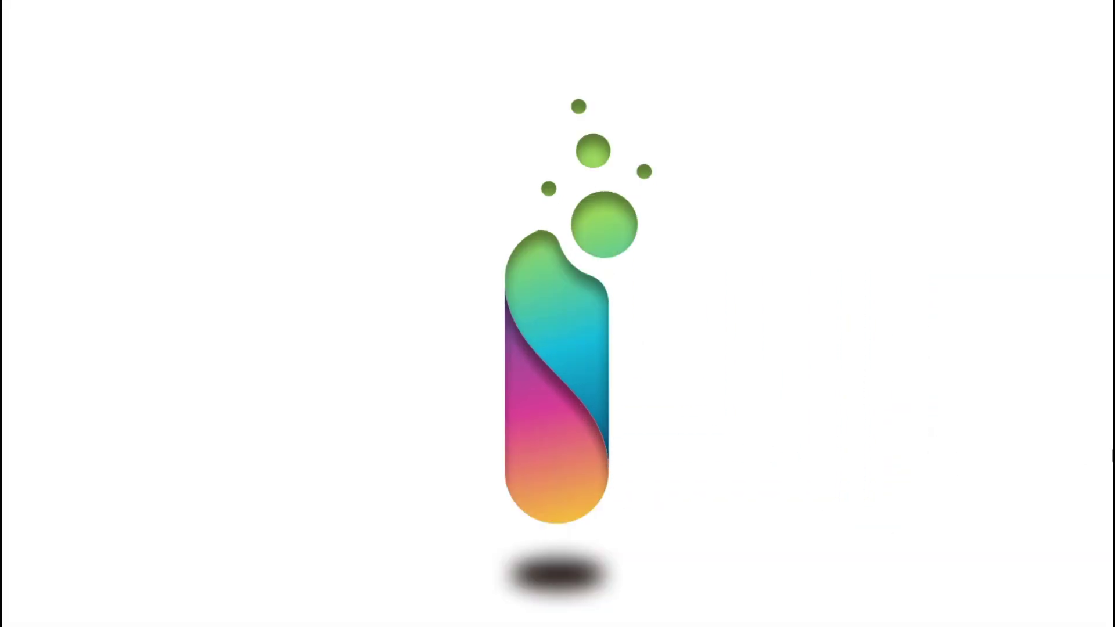